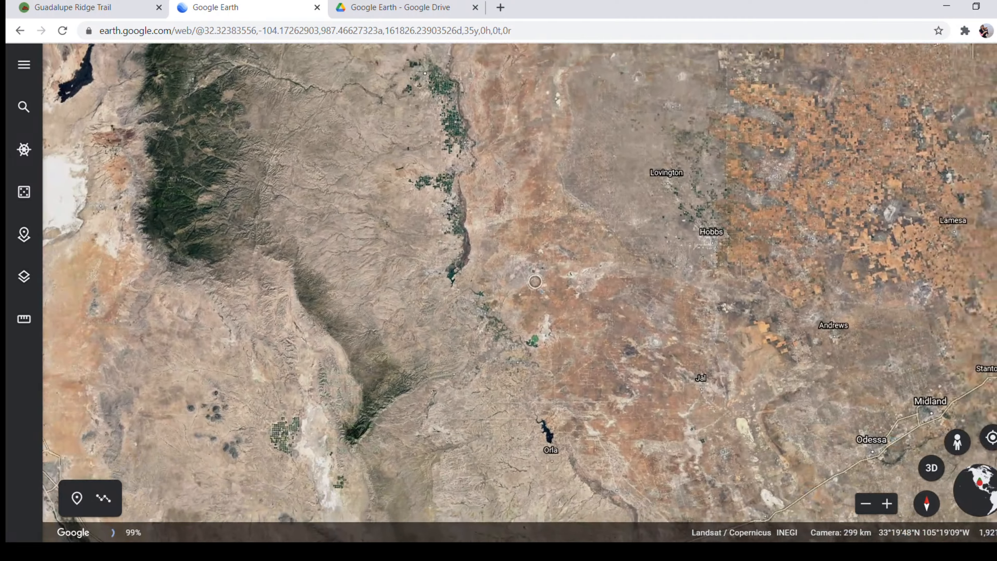
Create a new Google Earth project stored in Google Drive.
scroll(534, 288, "down", 2)
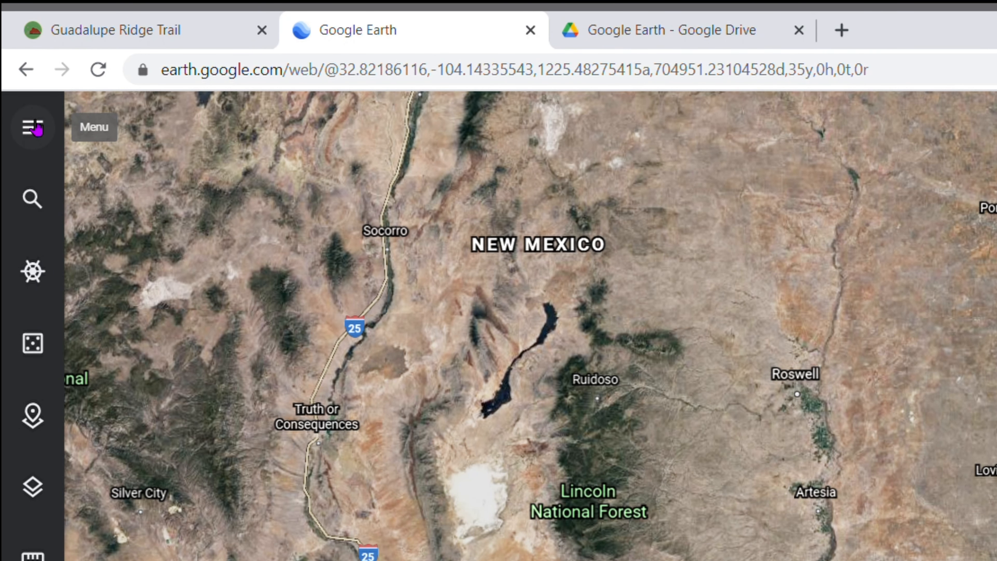
left_click(35, 128)
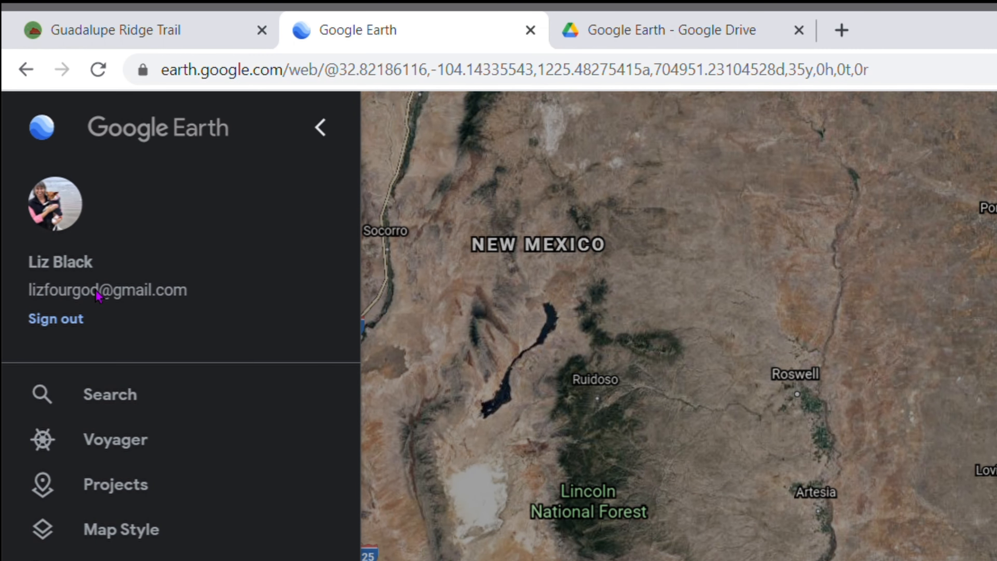
left_click(155, 486)
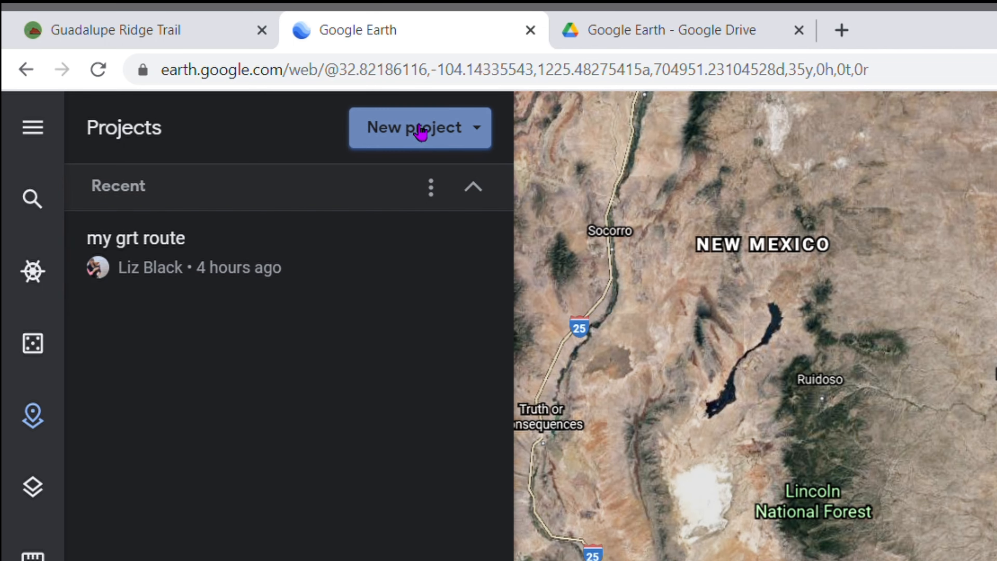
left_click(416, 131)
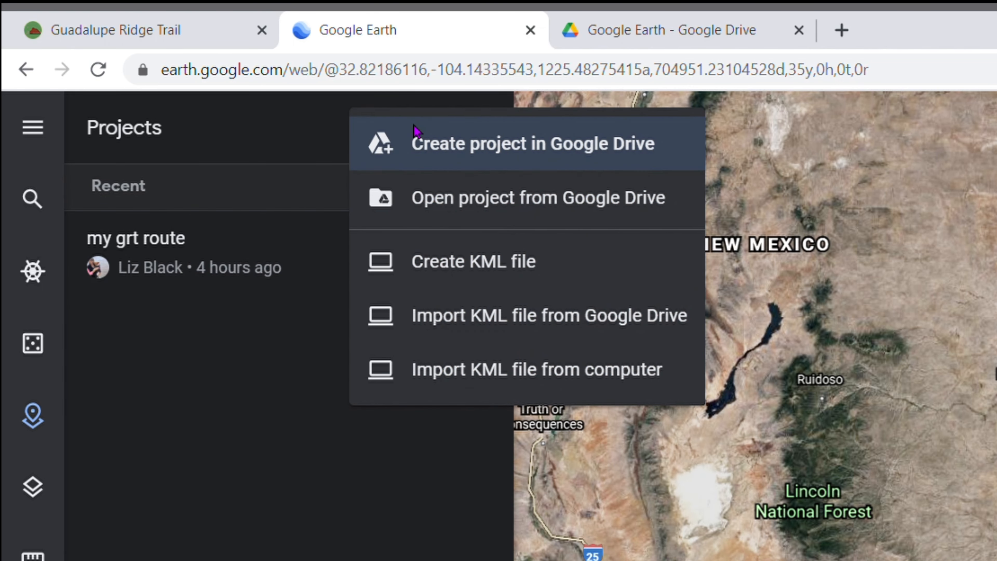
left_click(447, 151)
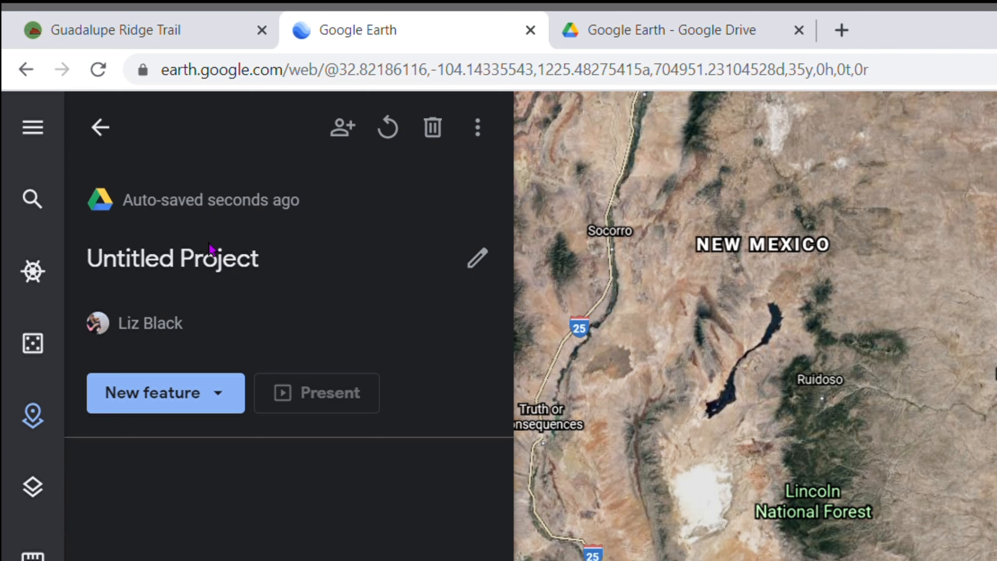
Title the project "My 4 days on the grt" and enter "add des" as its description.
left_click(217, 262)
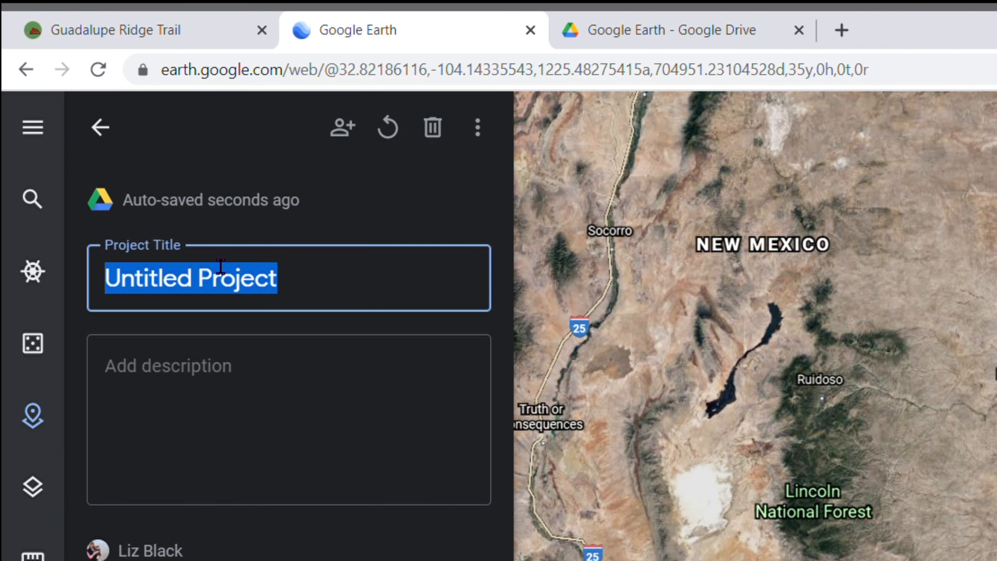
type("My 4 d")
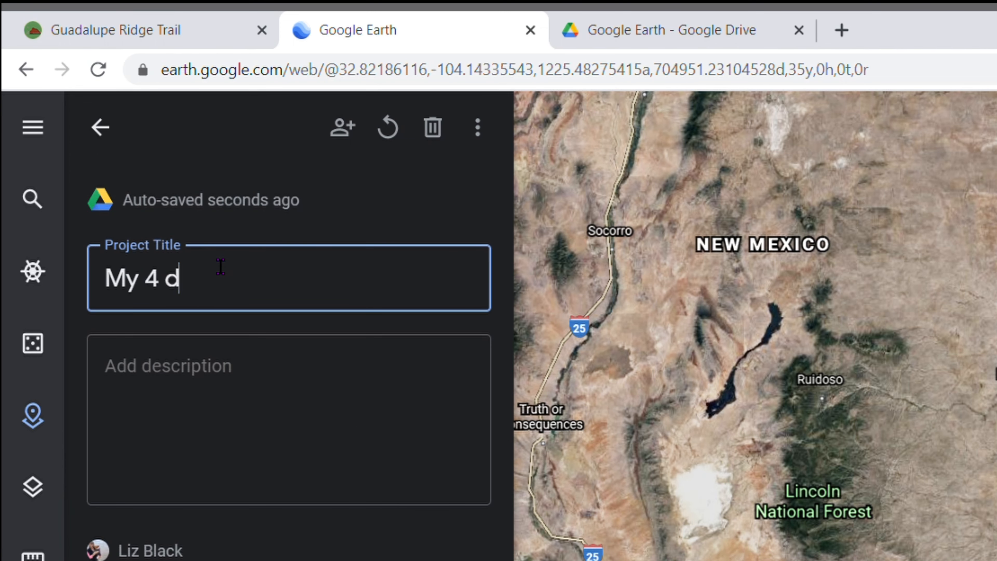
type("ays on the g")
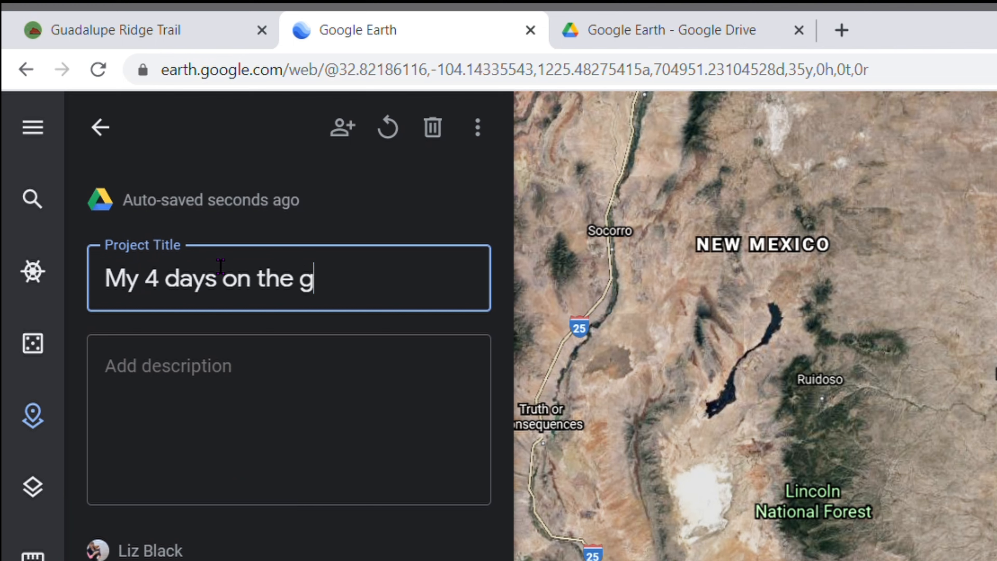
type("rt")
left_click(193, 390)
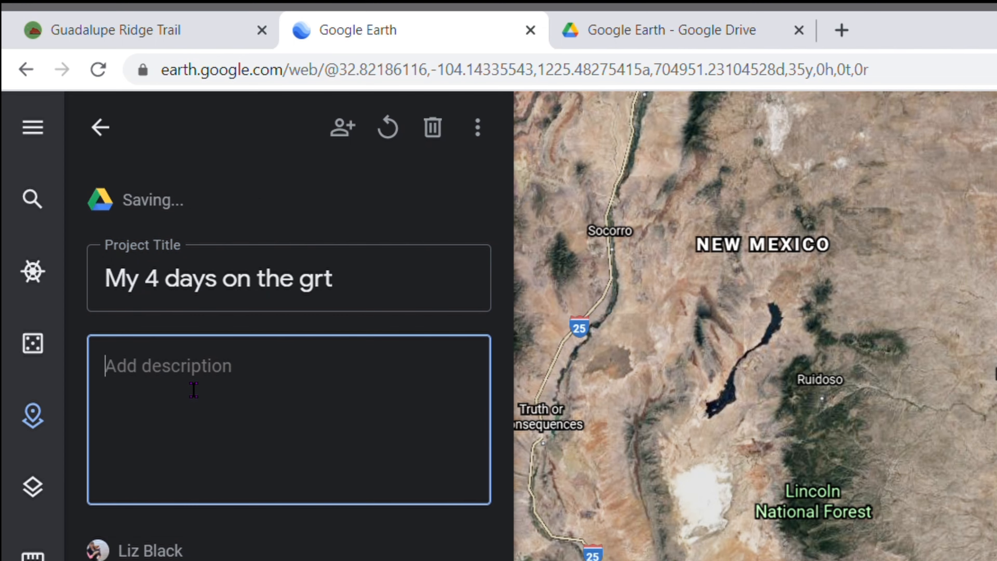
type("add di")
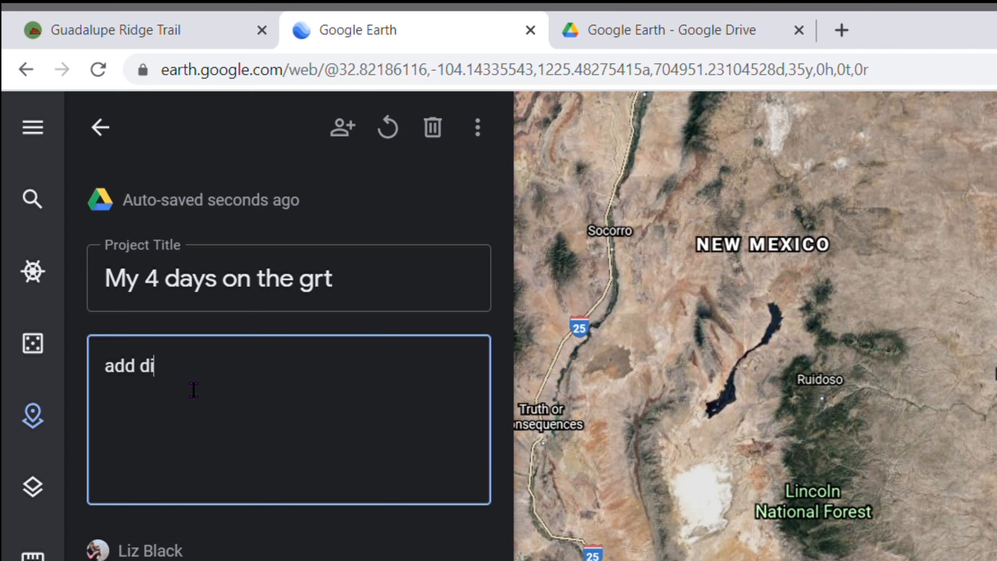
key("BackSpace")
type("es")
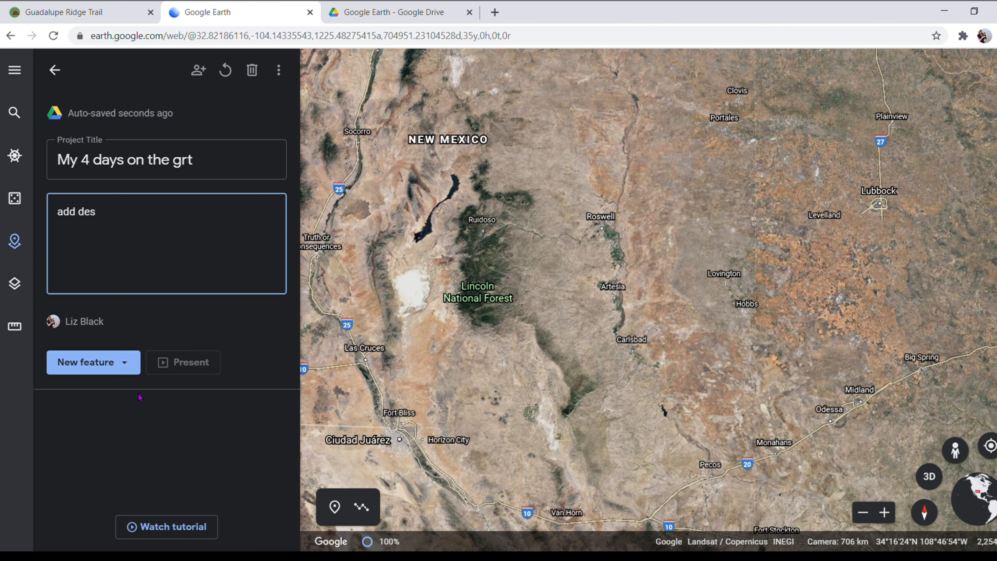
left_click(129, 368)
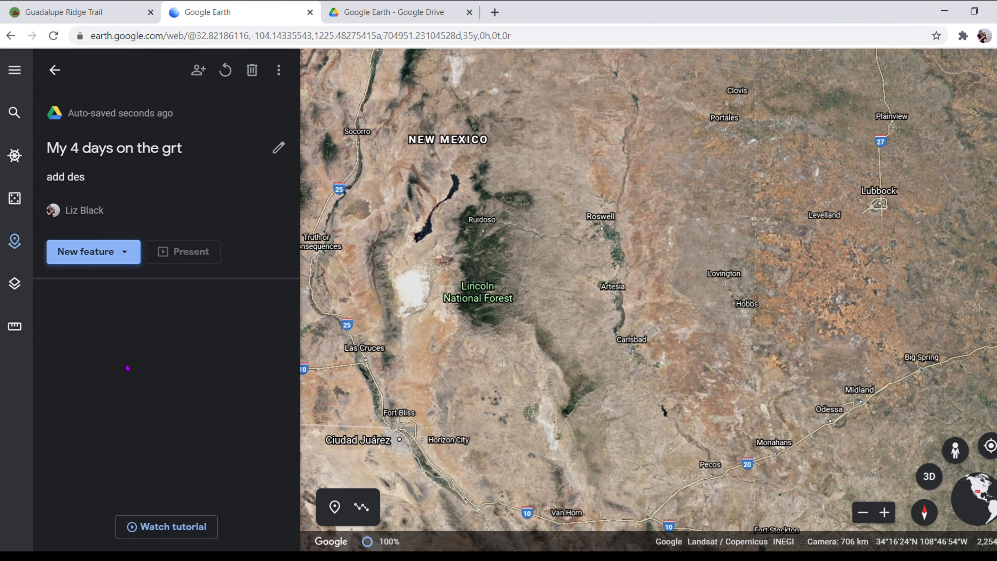
left_click(128, 251)
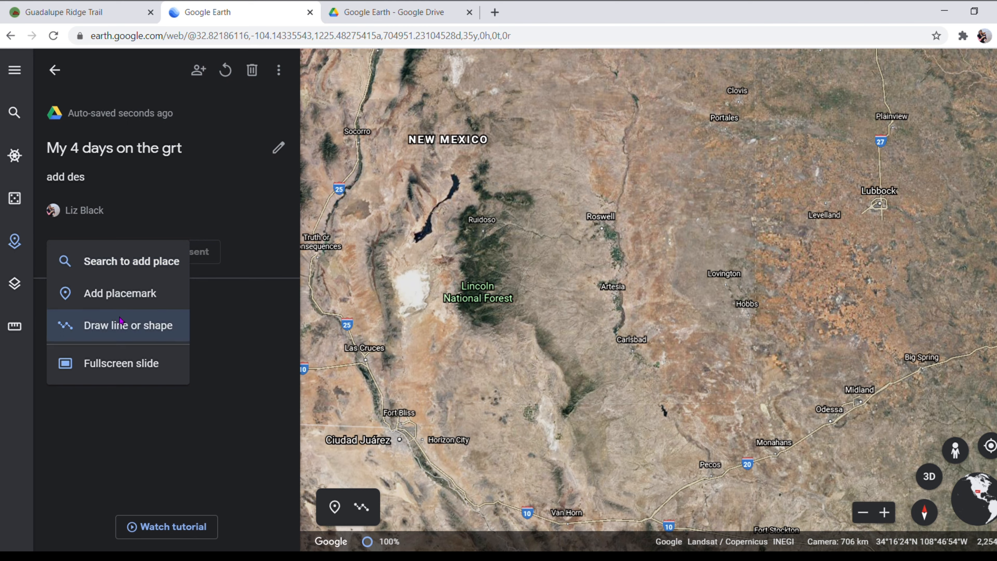
left_click(269, 357)
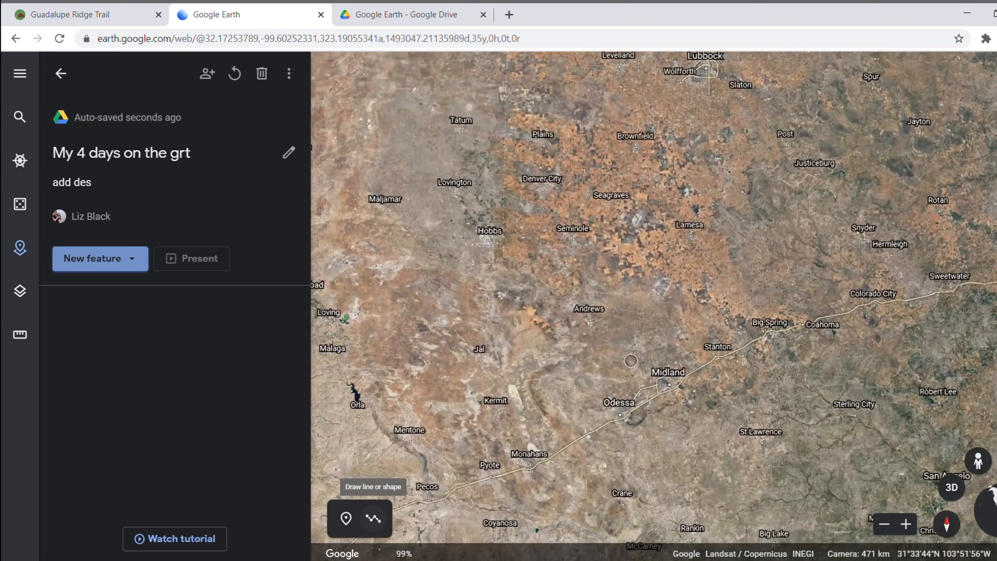
left_click_drag(513, 291, 576, 270)
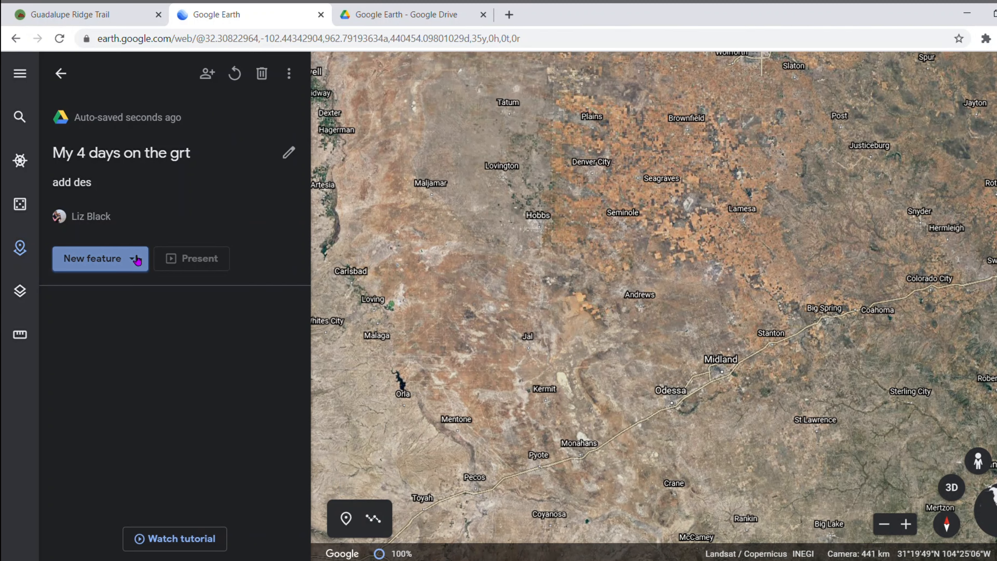
Repeat the recent search for the visitor center near Carlsbad Caverns National Park.
left_click(20, 117)
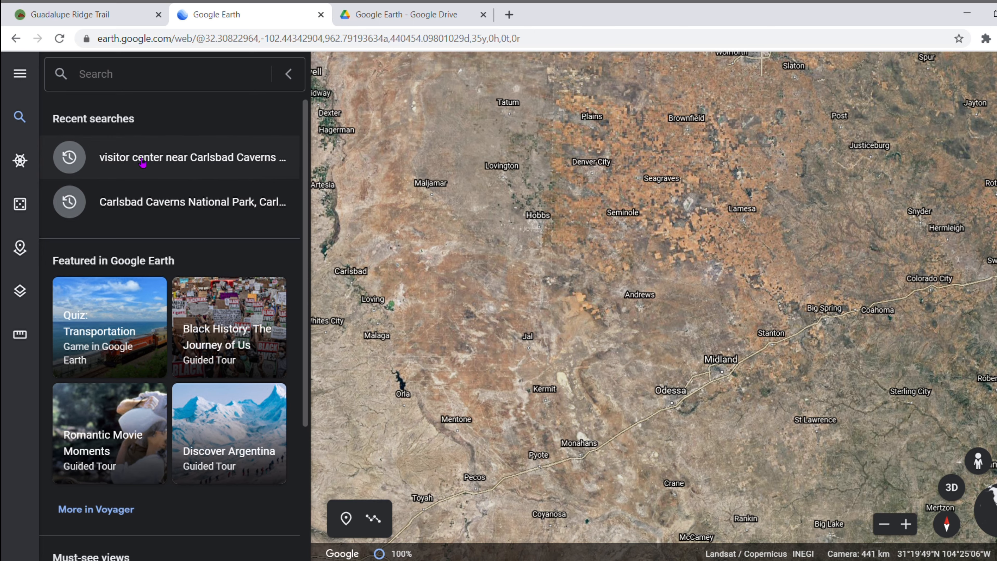
left_click(143, 159)
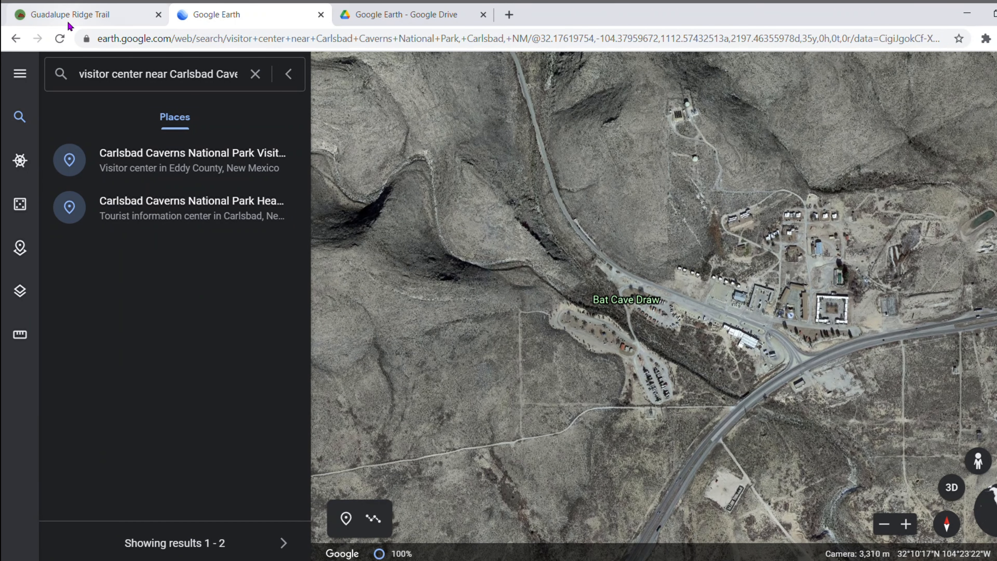
Switch to the Guadalupe Ridge Trail website and examine the trail's Whites City end on its map.
left_click(67, 21)
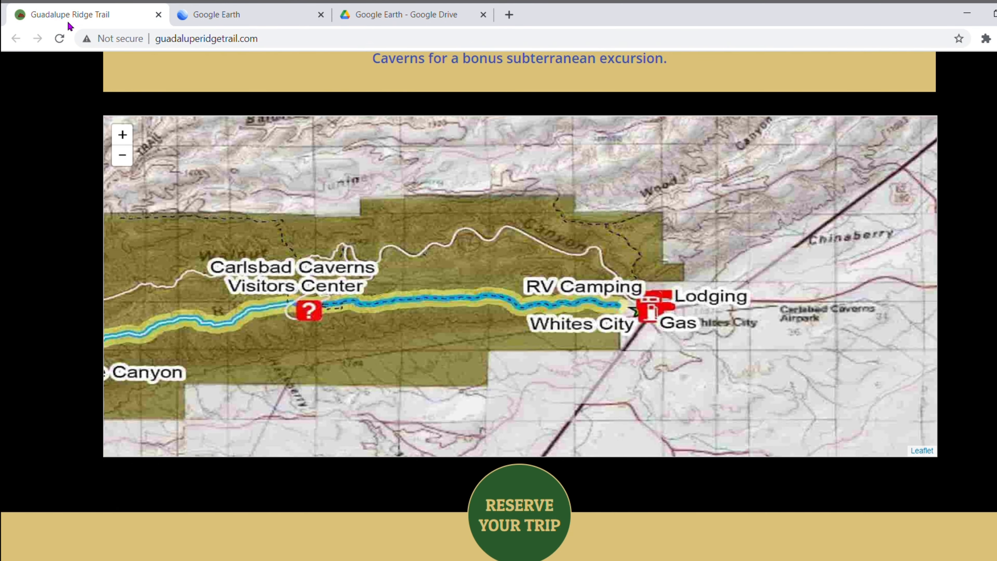
scroll(680, 318, "up", 1)
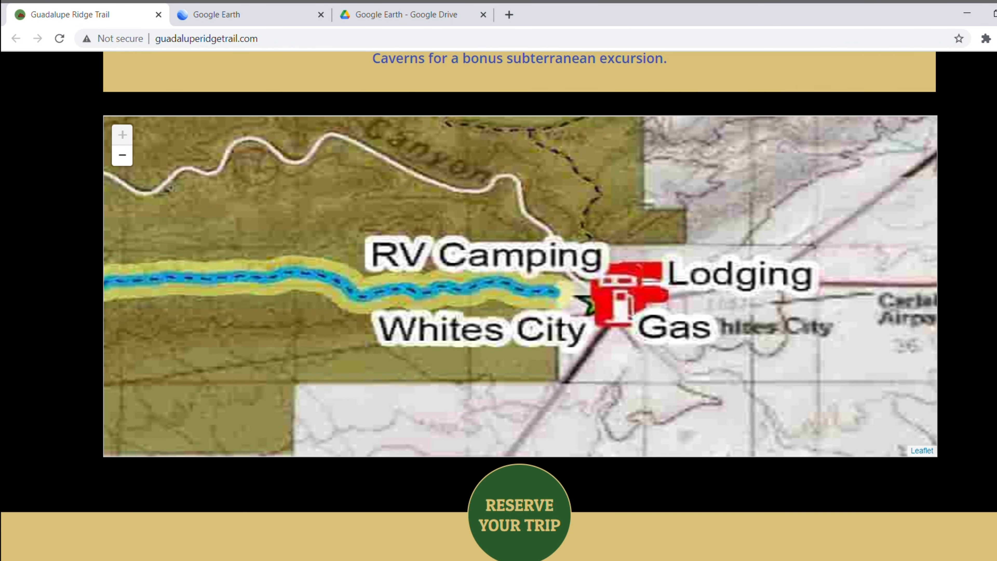
scroll(744, 352, "down", 1)
scroll(679, 333, "up", 1)
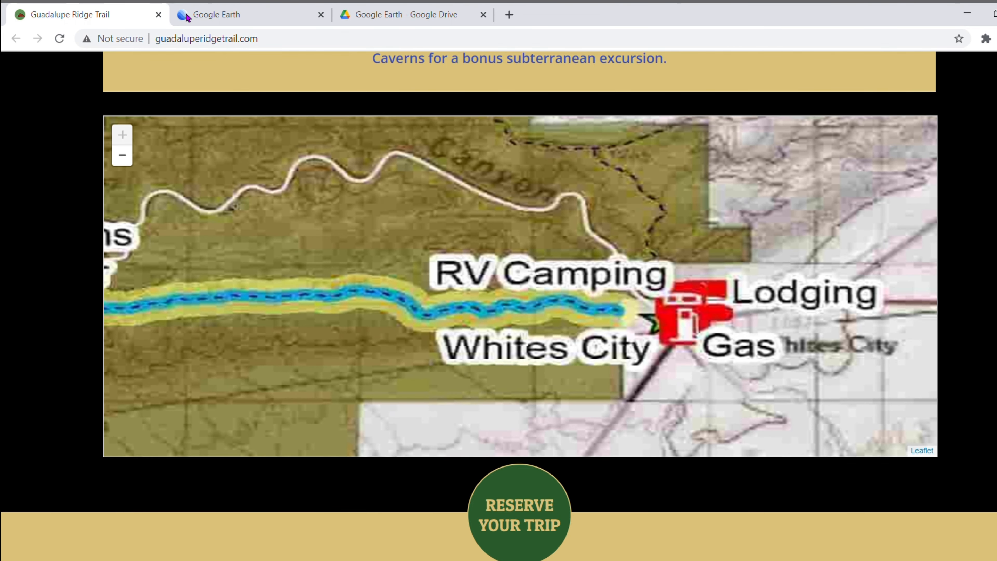
Switch back to Google Earth and examine the terrain west of the Bat Cave Draw parking area for the trail's route.
left_click(198, 20)
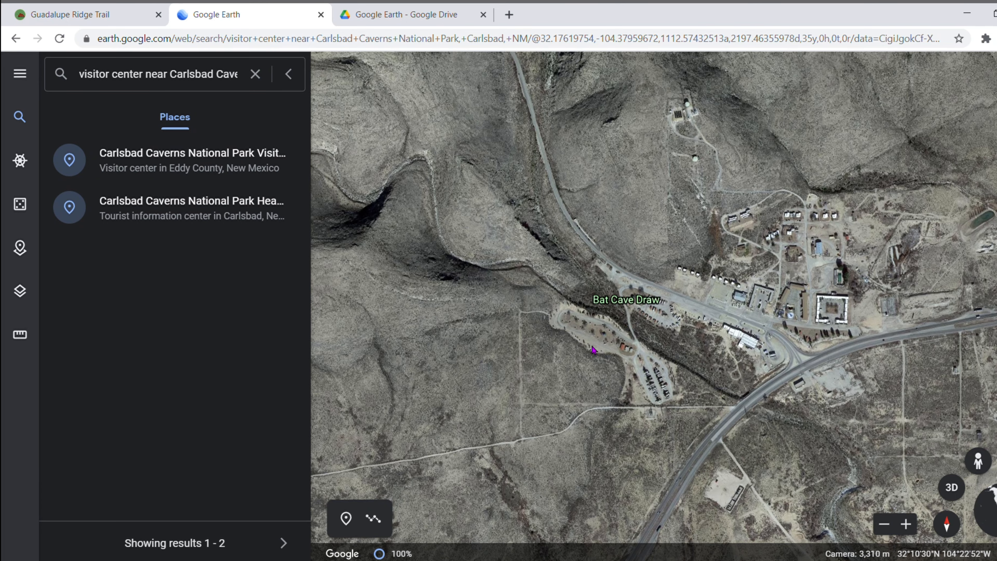
left_click_drag(570, 358, 703, 430)
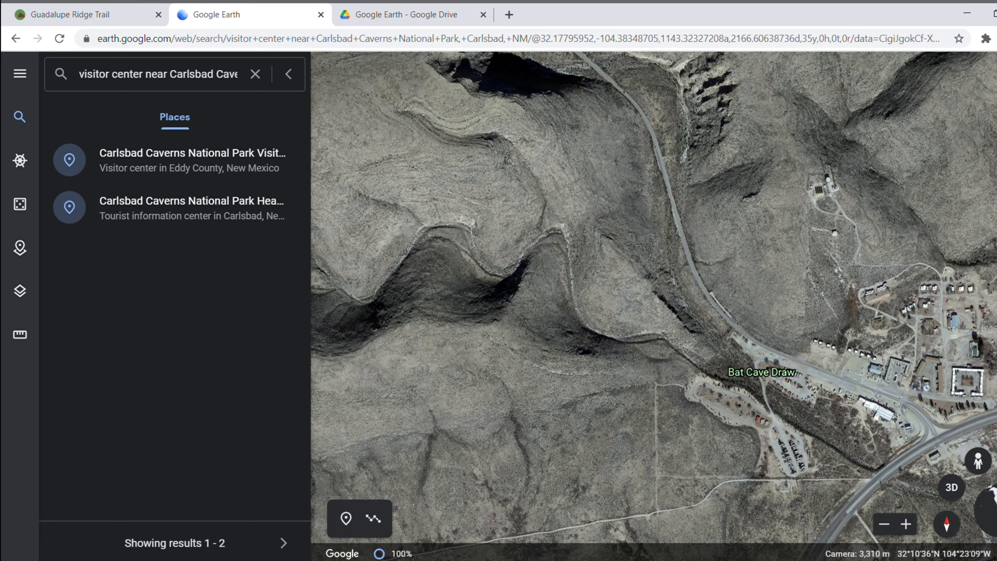
scroll(599, 448, "up", 3)
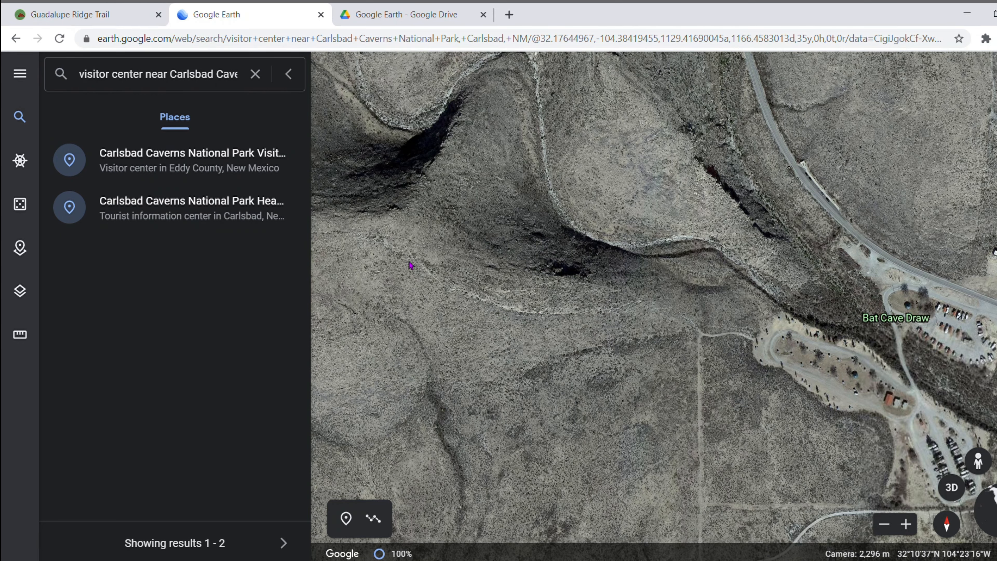
left_click_drag(504, 307, 859, 345)
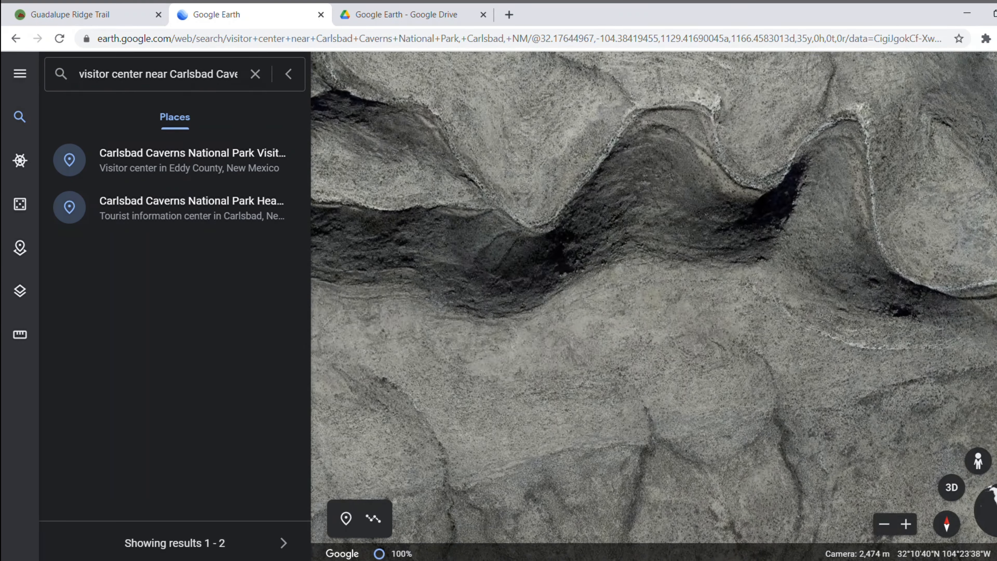
scroll(815, 329, "up", 3)
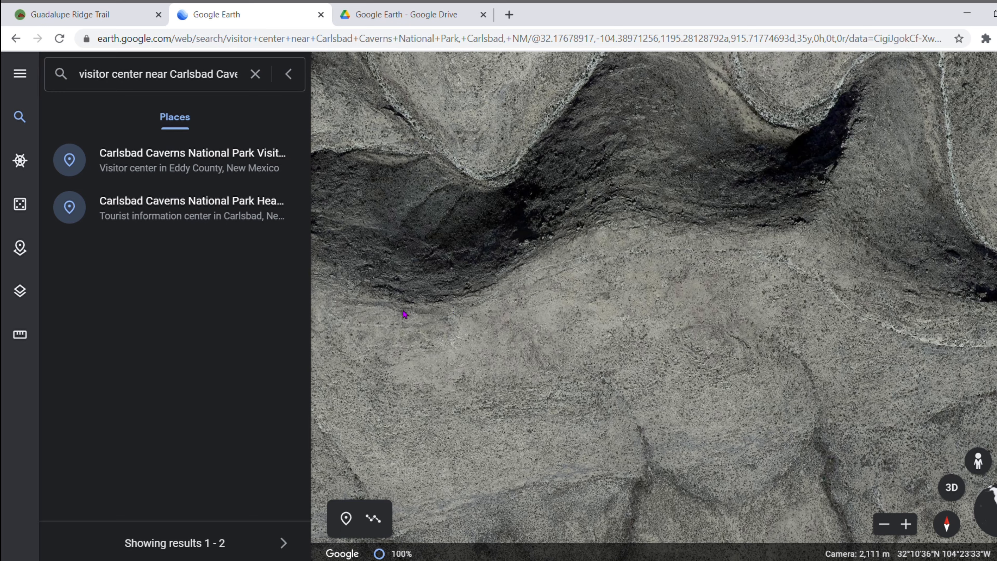
scroll(747, 320, "down", 3)
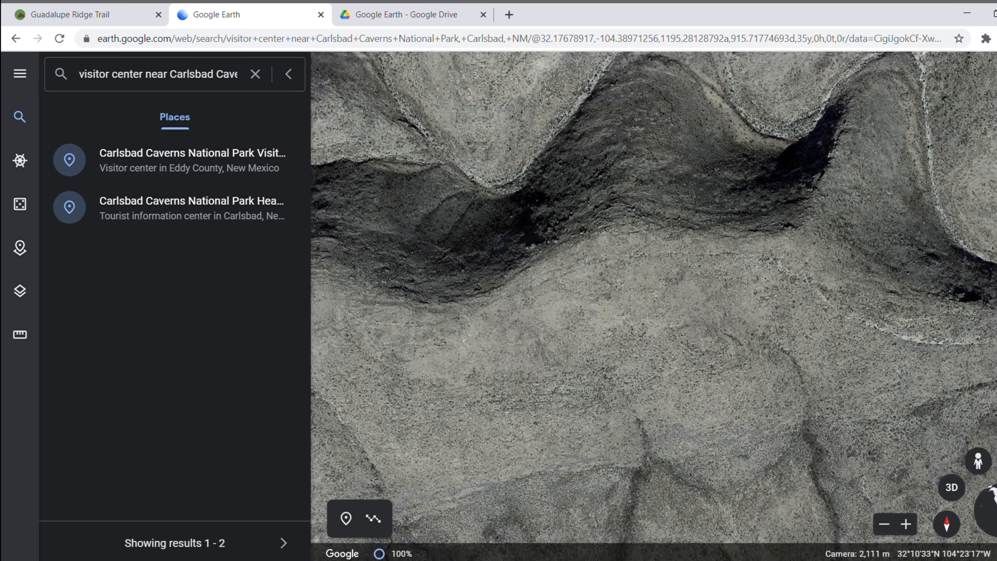
scroll(747, 321, "up", 3)
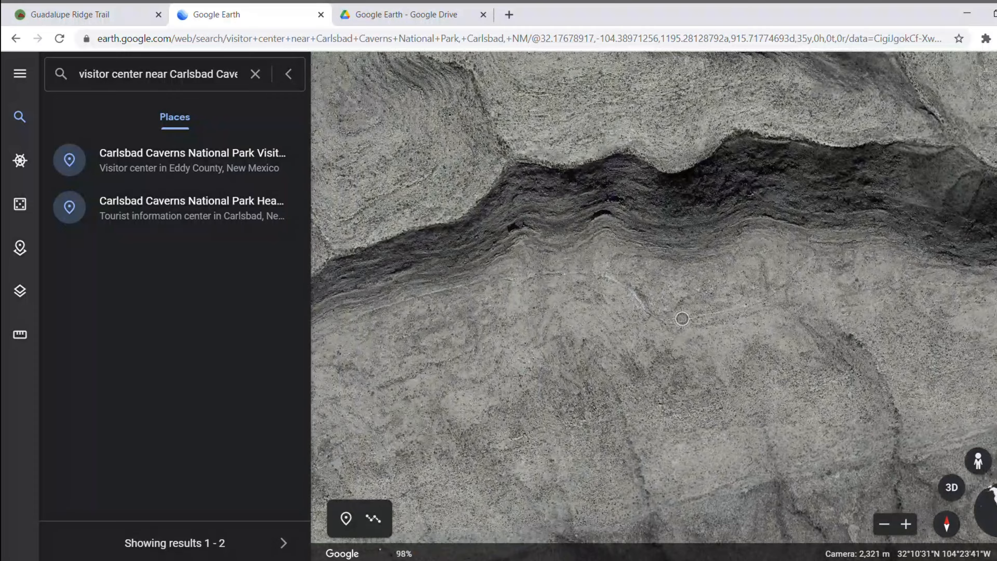
left_click_drag(682, 318, 745, 325)
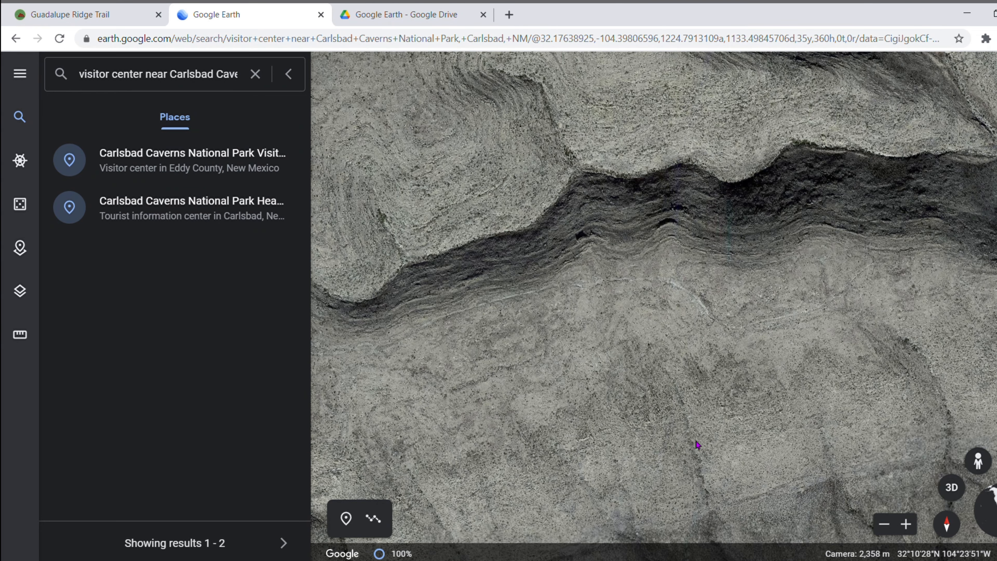
Add a placemark titled "day 1 start whites city" at the west end of the looped parking area and save it to "My 4 days on the grt".
scroll(613, 294, "down", 3)
left_click_drag(815, 329, 476, 330)
scroll(746, 344, "up", 2)
scroll(746, 343, "up", 3)
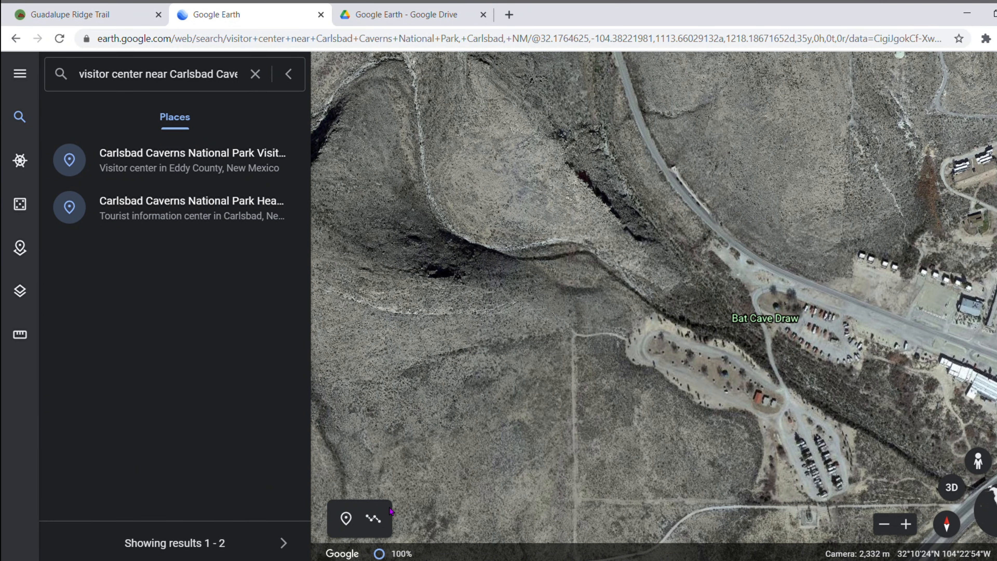
left_click(347, 519)
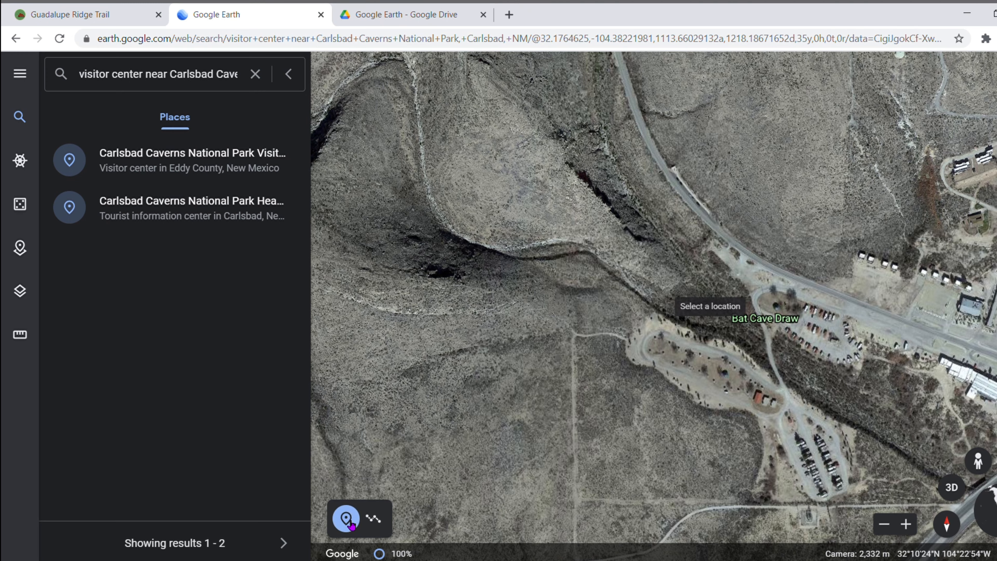
left_click(637, 349)
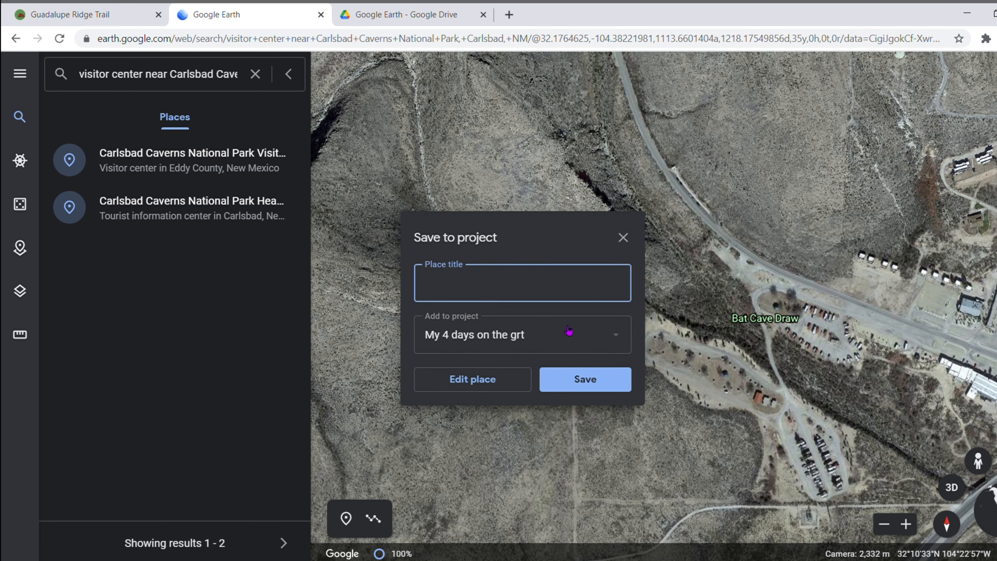
type("day 1 start whit")
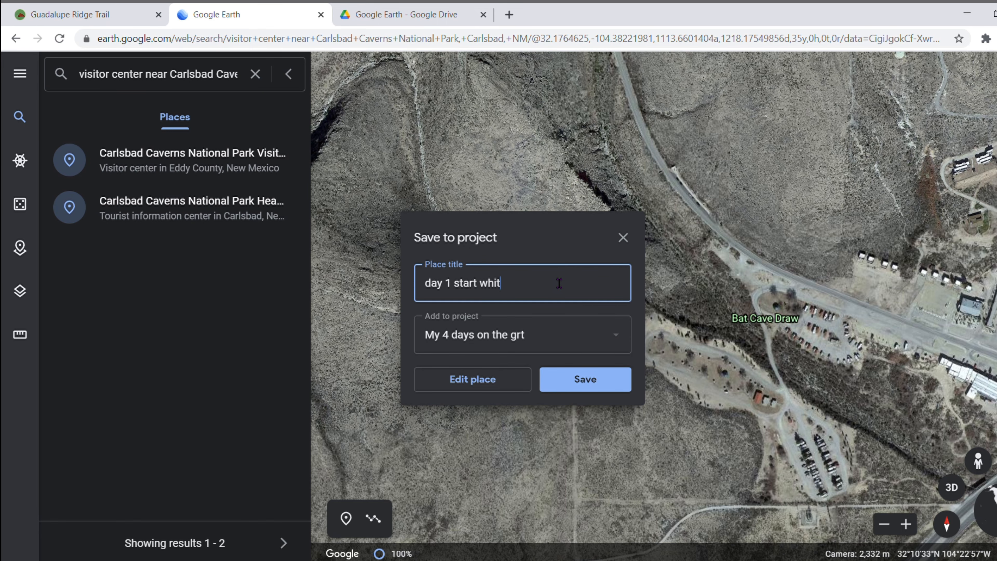
type("es city")
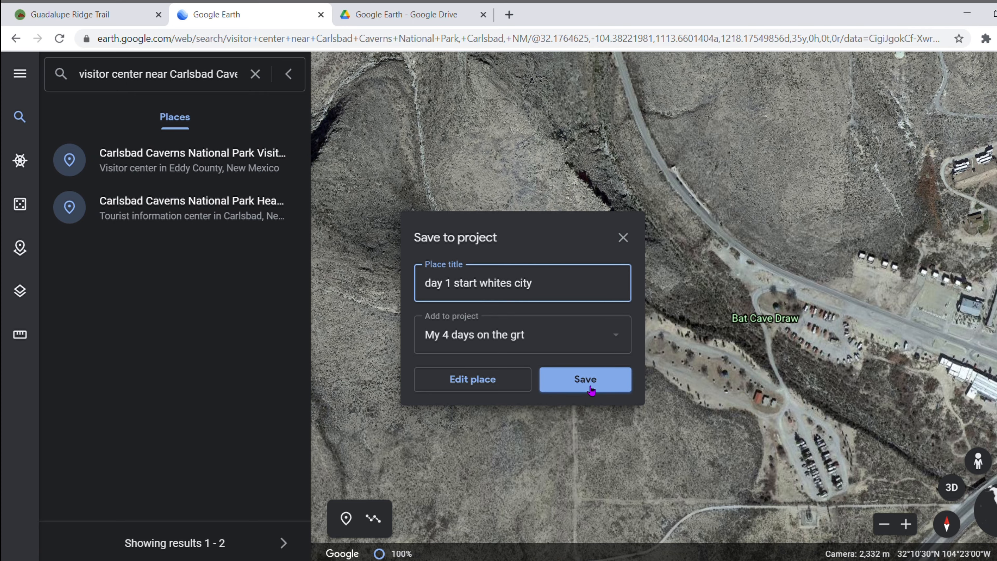
left_click(585, 380)
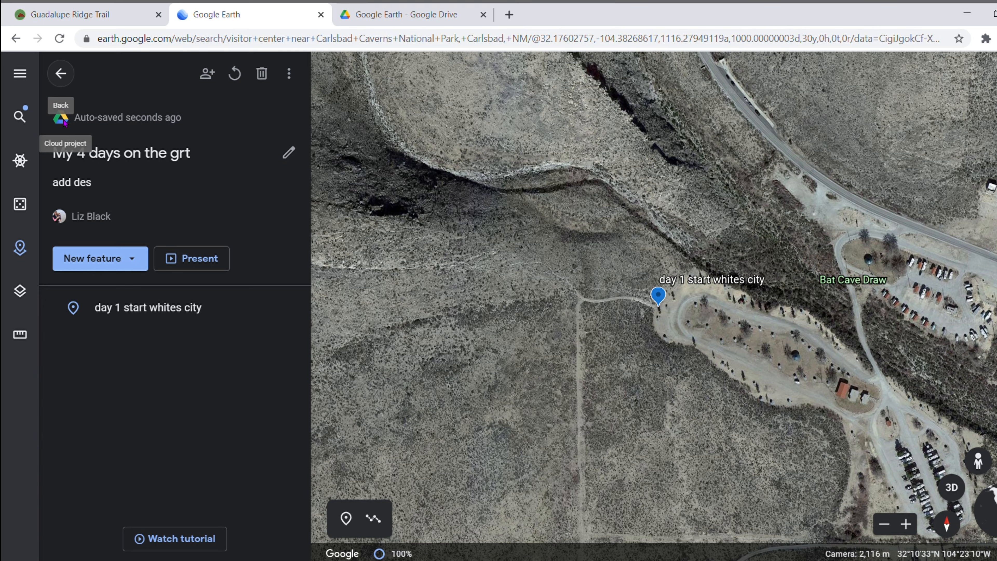
Switch to Google Drive to check the project files in the Google Earth folder.
left_click(425, 16)
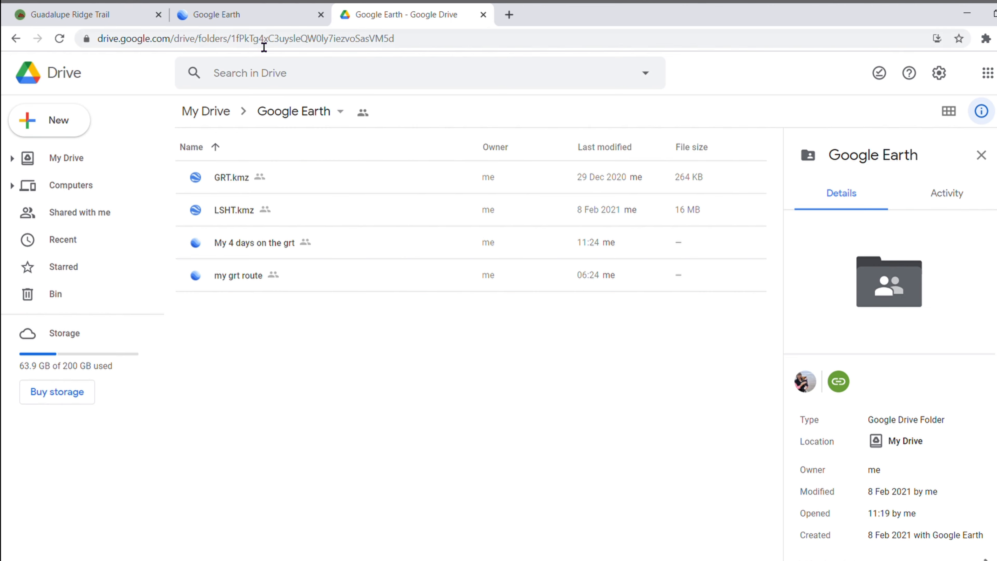
Switch back to Google Earth and start a line at the day 1 placemark, following the track west to its junction with the north-south track.
left_click(258, 18)
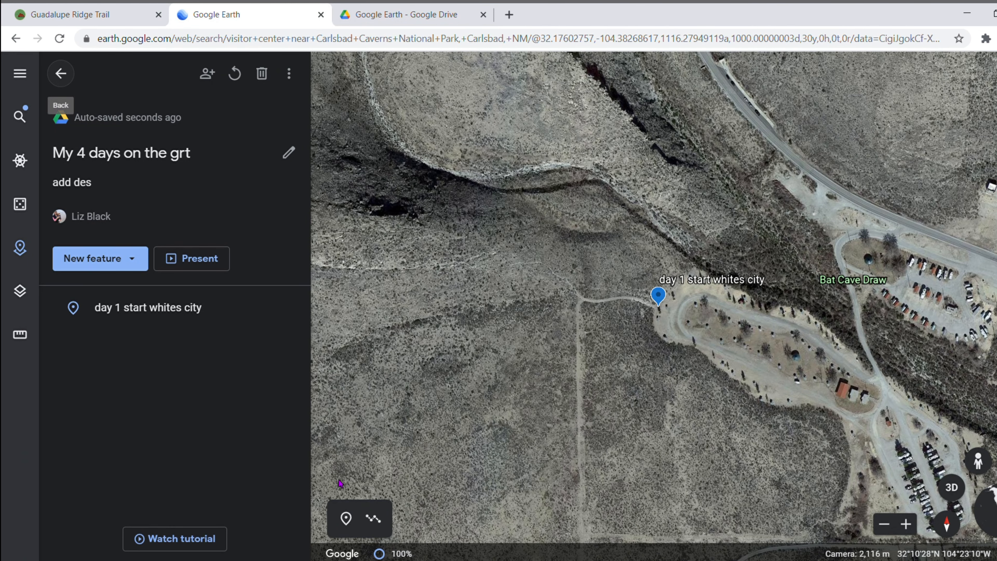
left_click(372, 518)
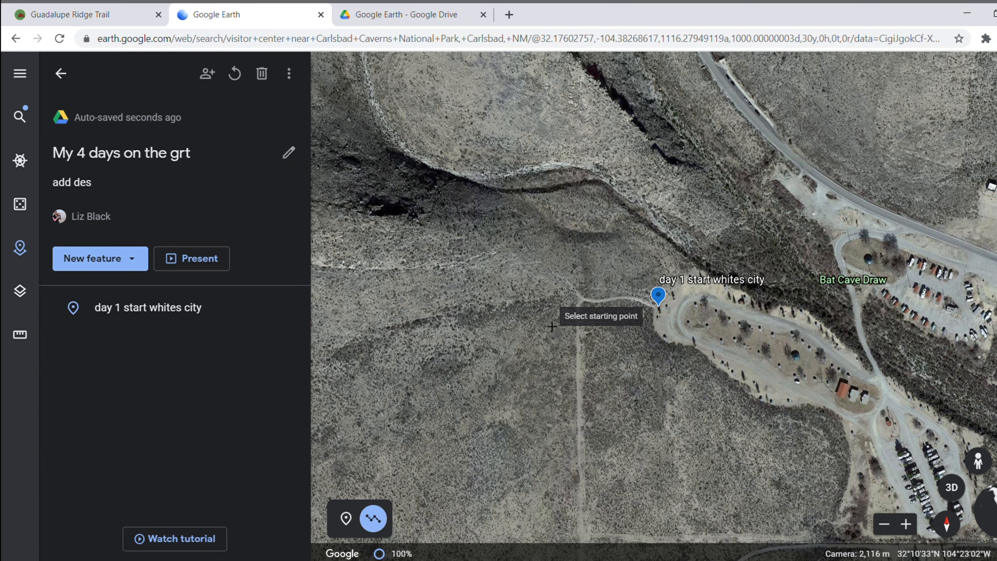
mouse_move(645, 316)
left_mouse_down()
mouse_move(658, 314)
mouse_move(667, 287)
mouse_move(723, 290)
left_mouse_up()
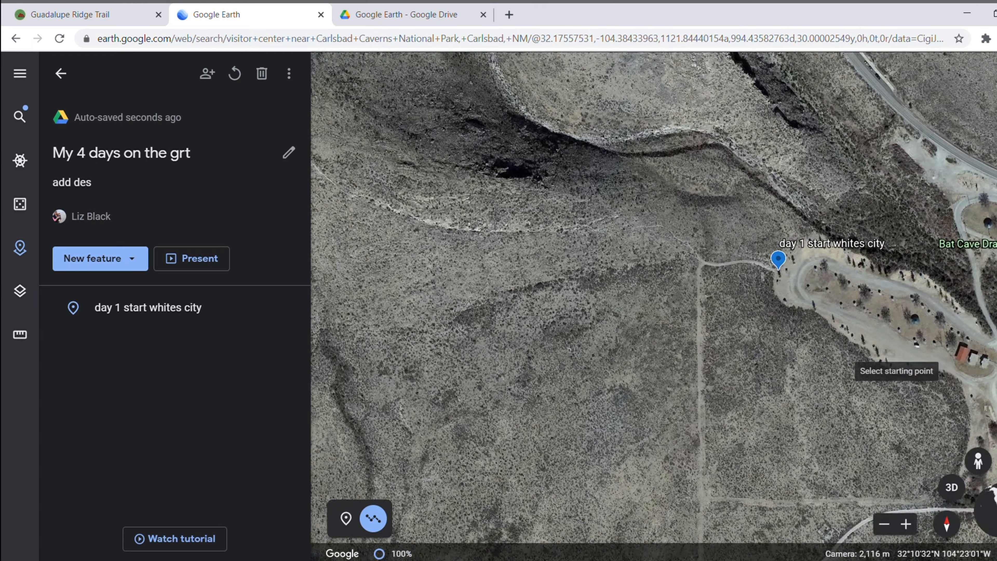
left_click_drag(845, 381, 755, 393)
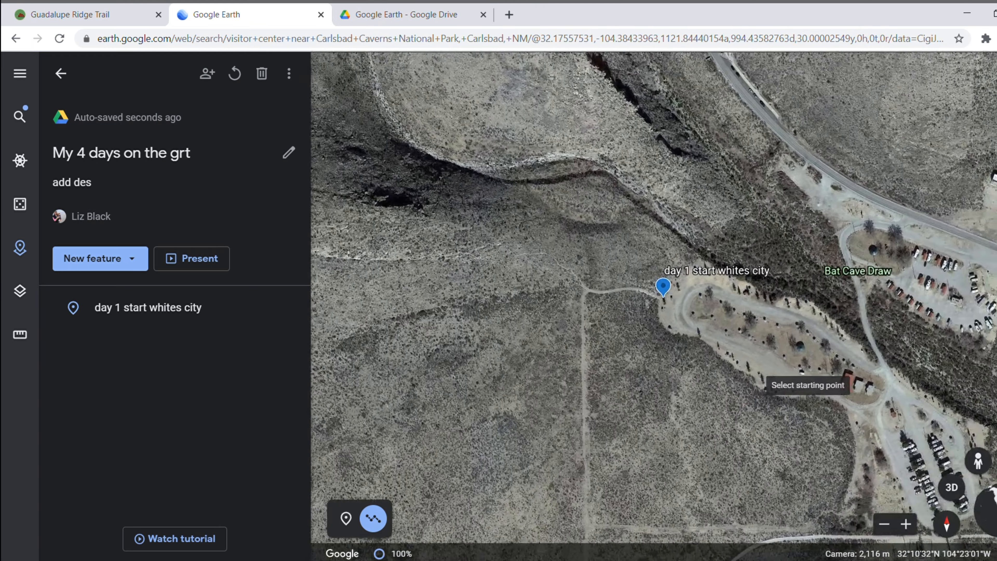
left_click_drag(684, 294, 656, 304)
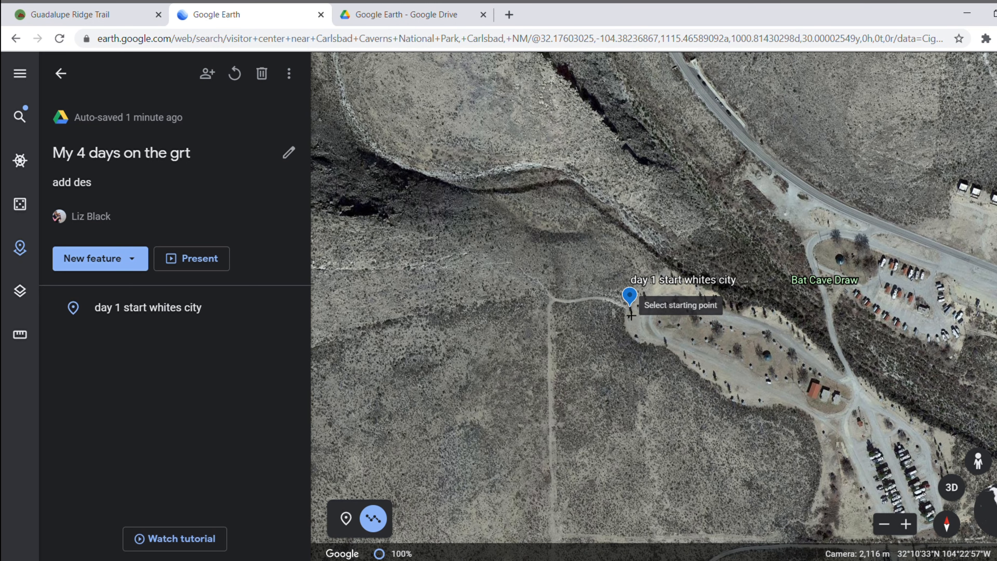
left_click(622, 306)
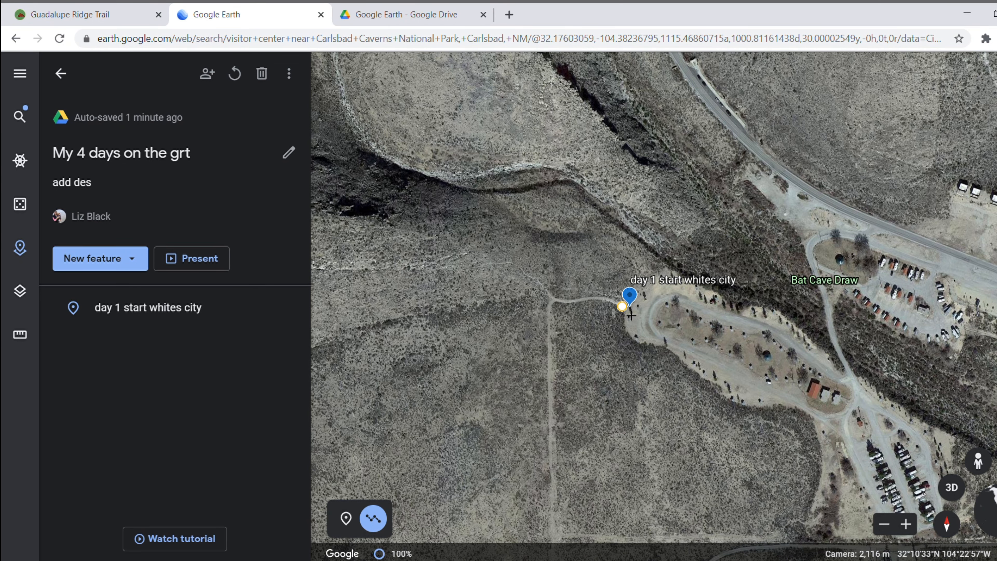
left_click(595, 298)
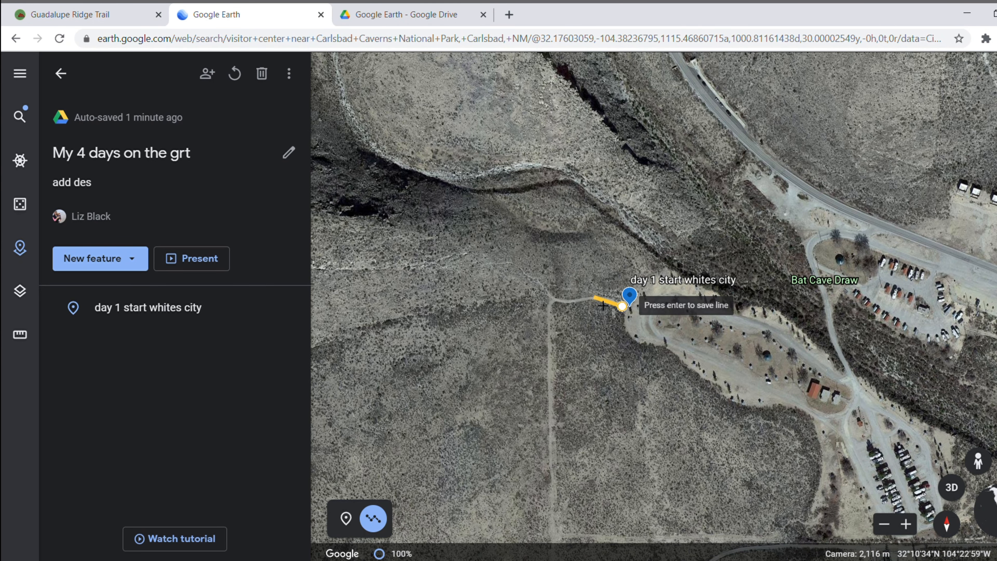
left_click(559, 298)
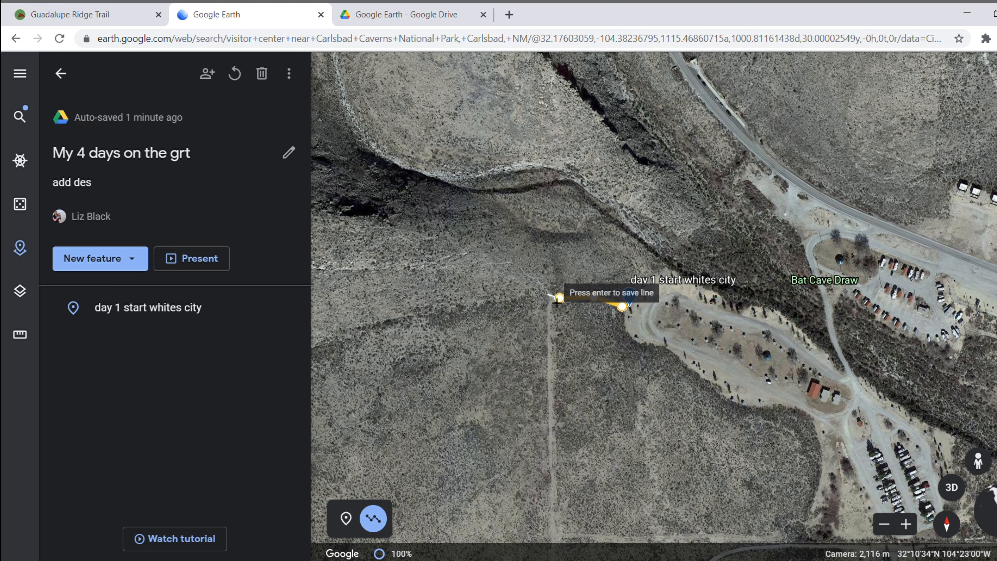
Extend the line northwest from the track junction and west along the faint trail with six more points.
left_click(541, 287)
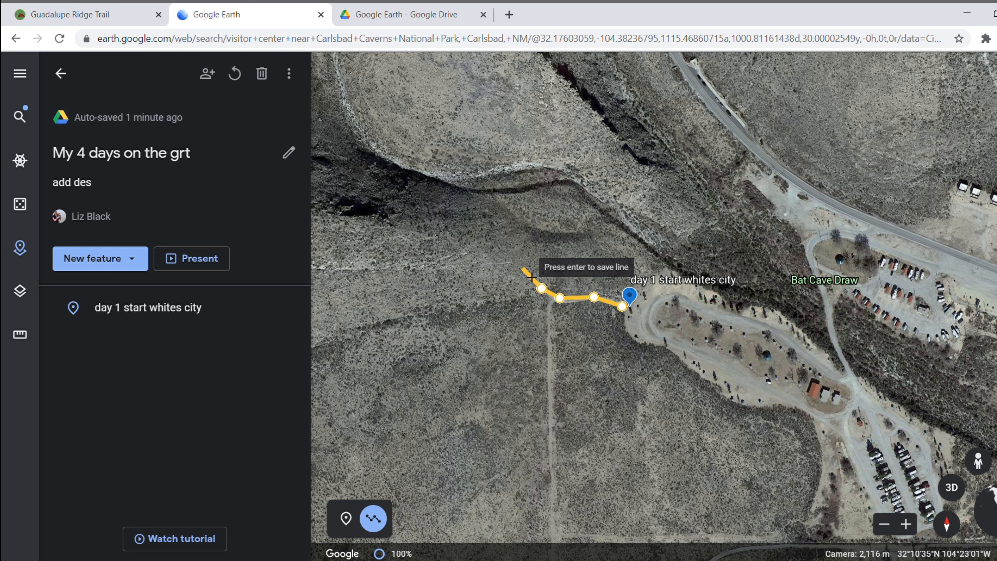
left_click(522, 268)
left_click(497, 261)
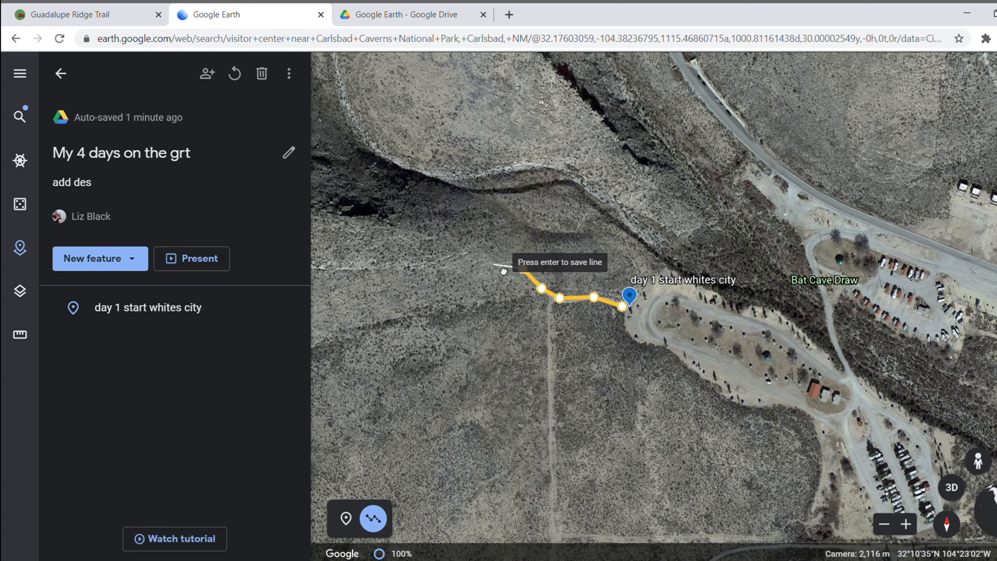
left_click(467, 268)
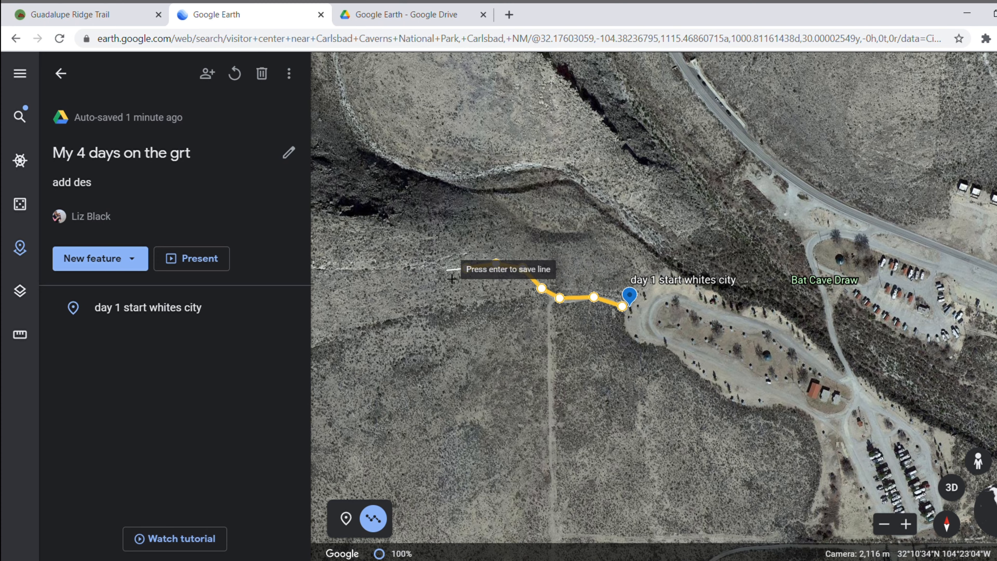
left_click(429, 262)
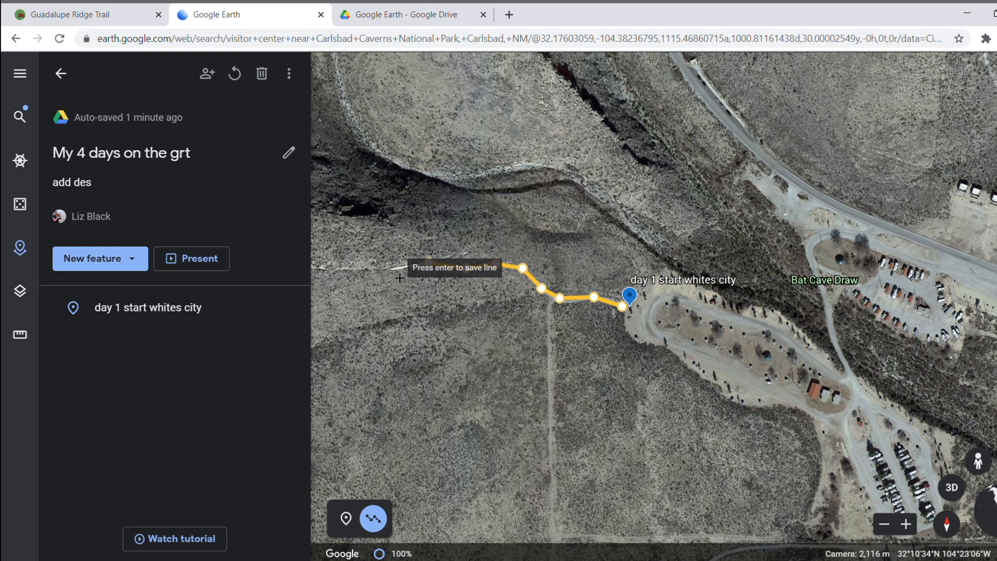
left_click(349, 270)
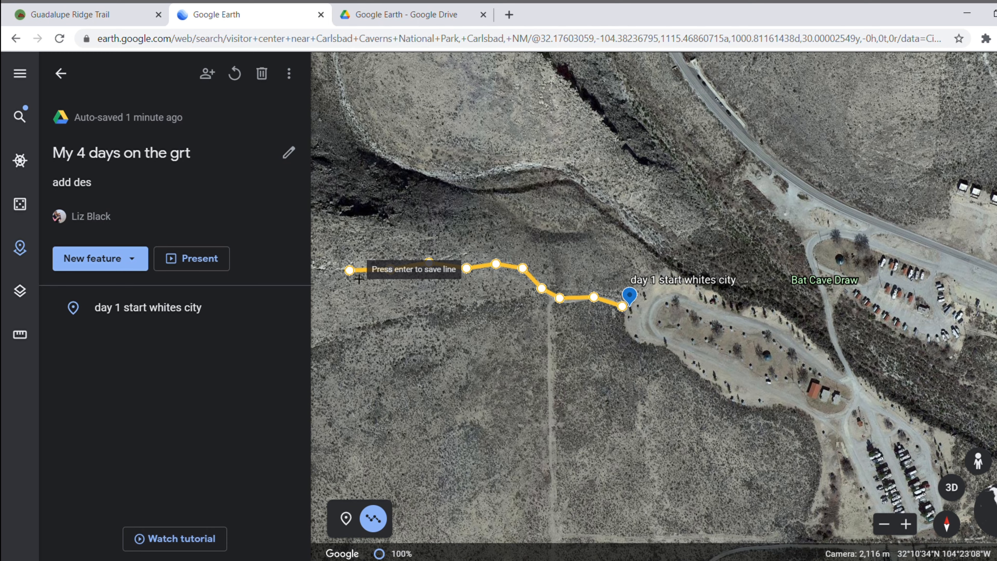
Continue the line west-northwest along the pale trail up the slope with four more points.
left_click_drag(493, 443, 769, 478)
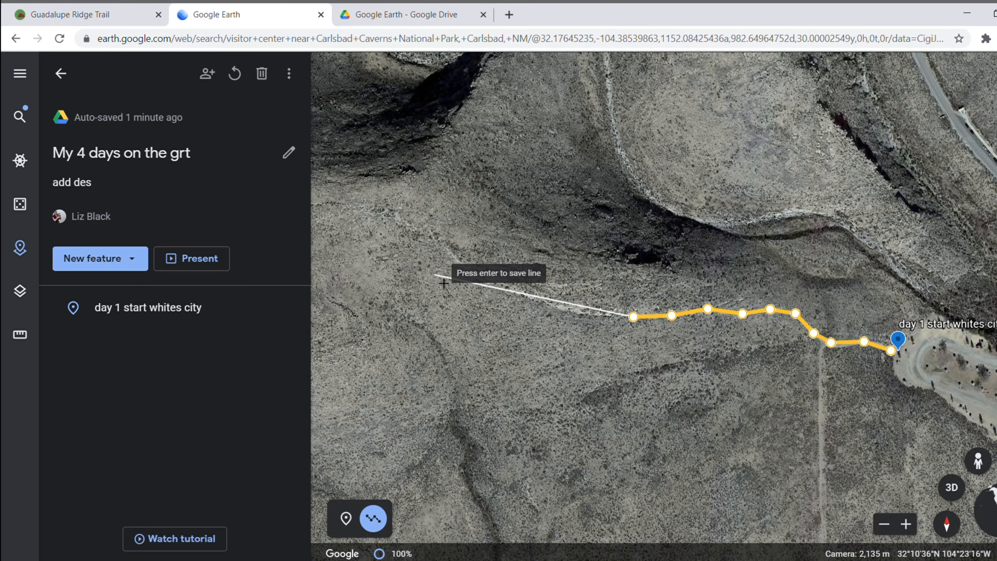
left_click(600, 312)
left_click(556, 305)
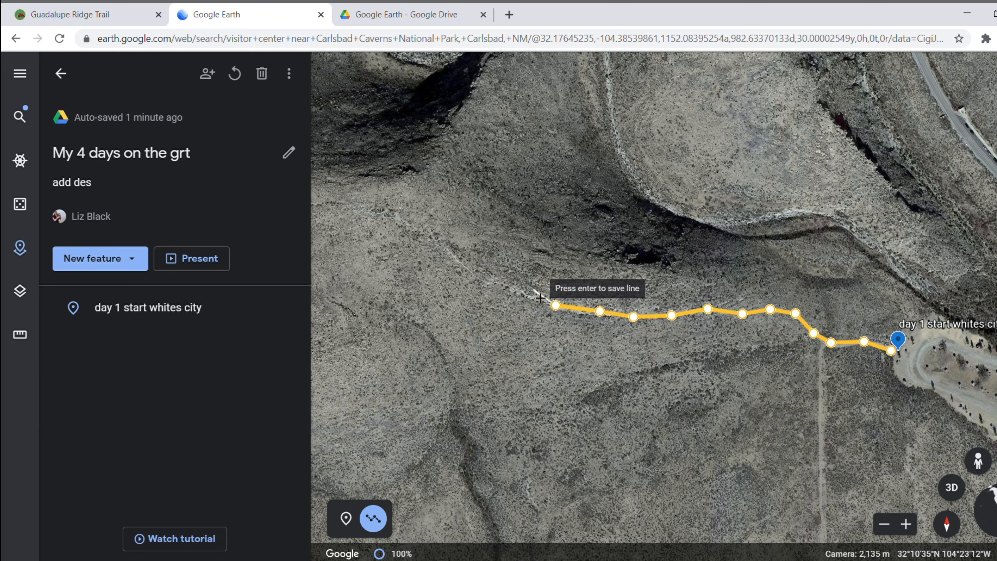
left_click(514, 289)
left_click(460, 262)
Continue the line northwest onto the ridge and west along the canyon's south rim, ending beside the dark canyon slope.
left_click_drag(469, 271, 756, 358)
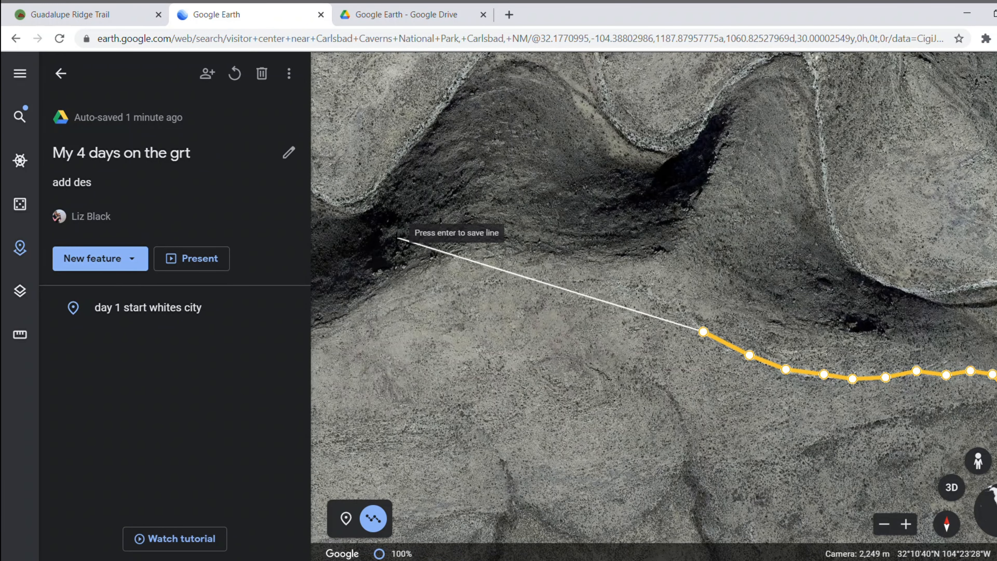
left_click(683, 309)
left_click(644, 289)
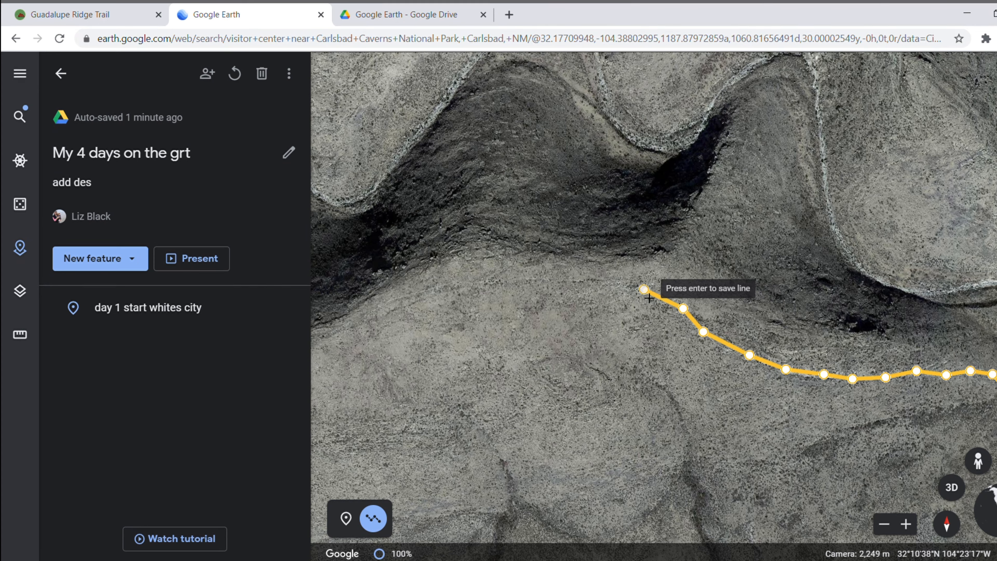
left_click(596, 281)
left_click(548, 279)
left_click(496, 281)
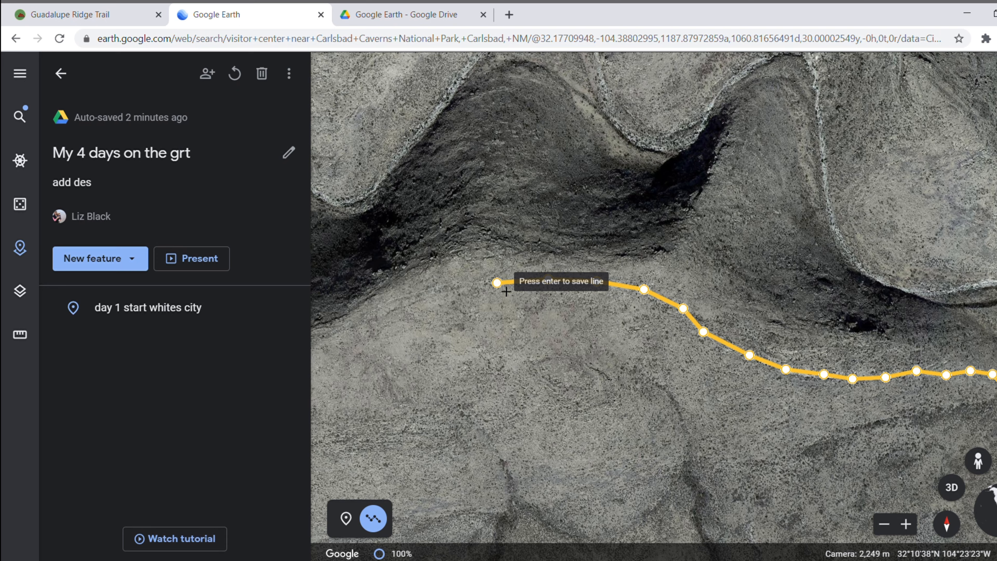
left_click(443, 284)
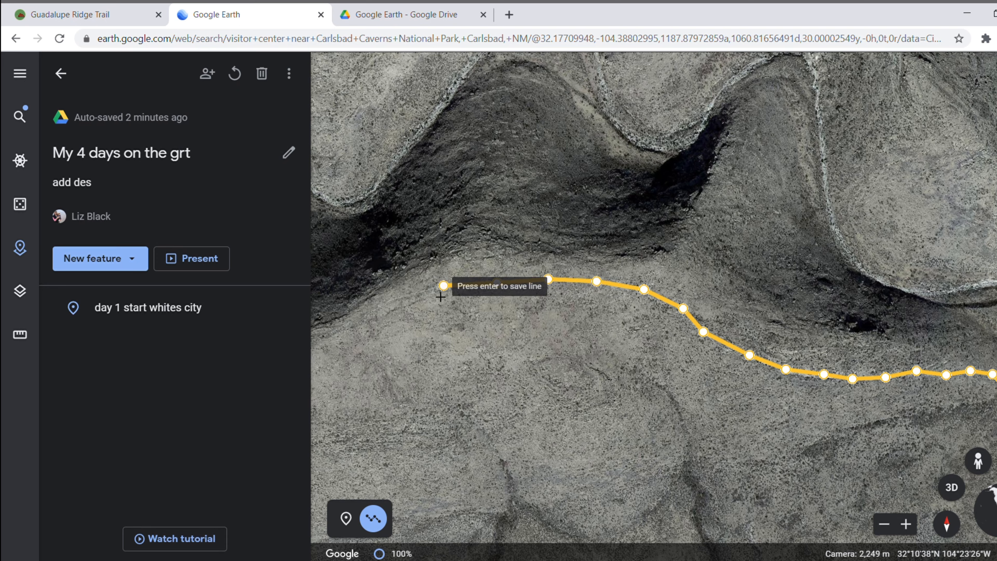
left_click(398, 297)
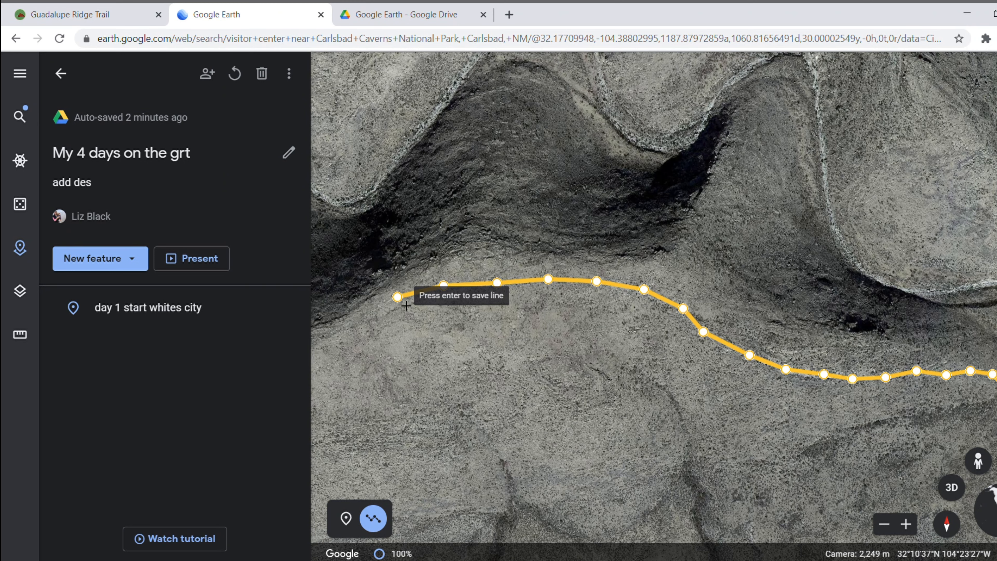
Finish the line and save it to "My 4 days on the grt" with the title "lets go 1".
key("Return")
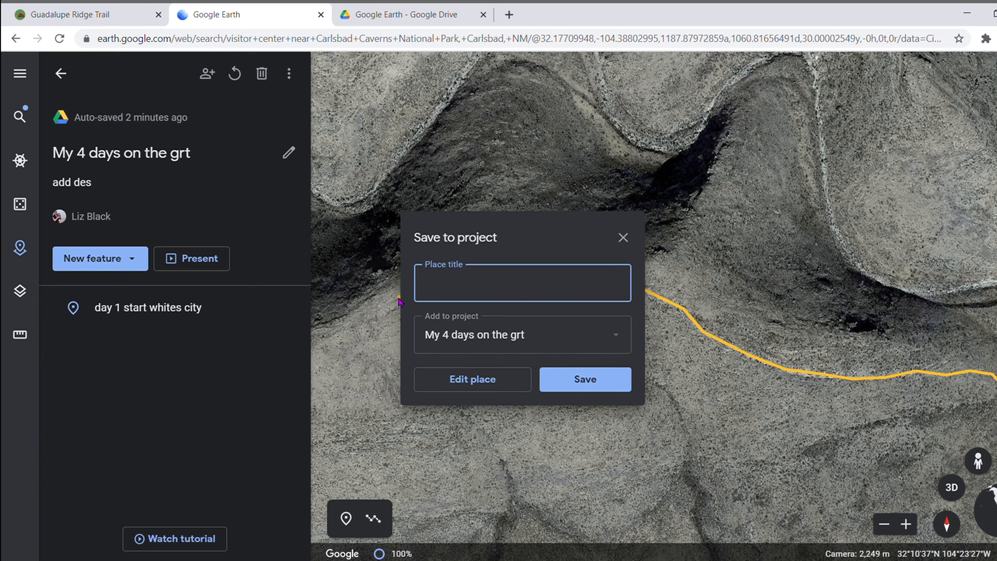
type("lets go 1")
left_click(578, 389)
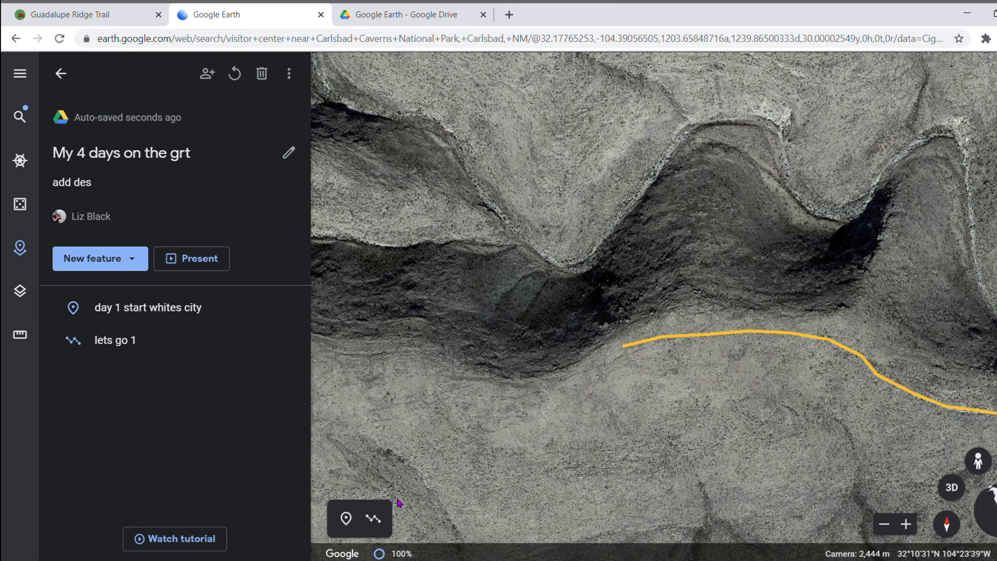
Start a second line at the west end of "lets go 1" and trace it southwest, west and northwest below the canyon rim.
left_click(377, 523)
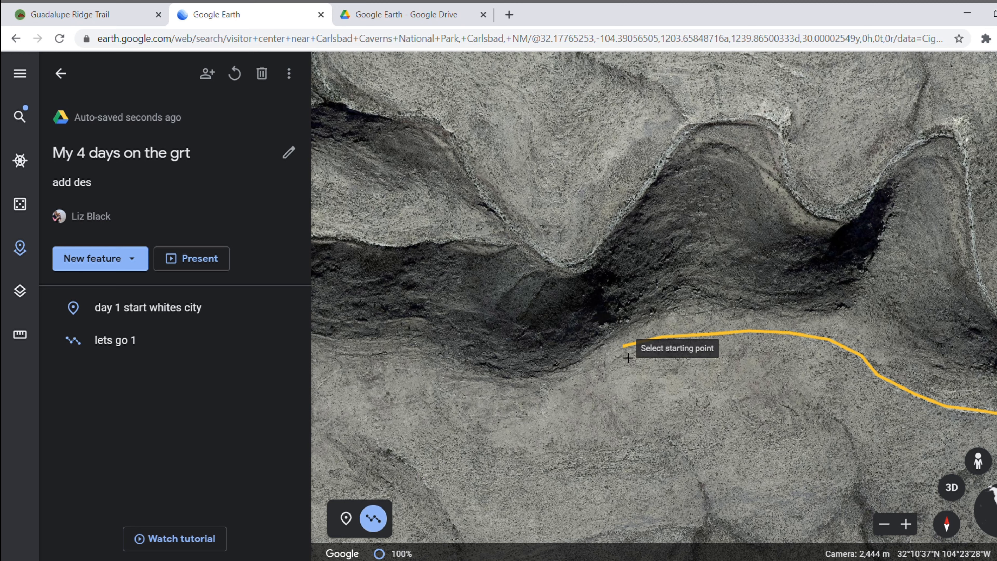
left_click(620, 346)
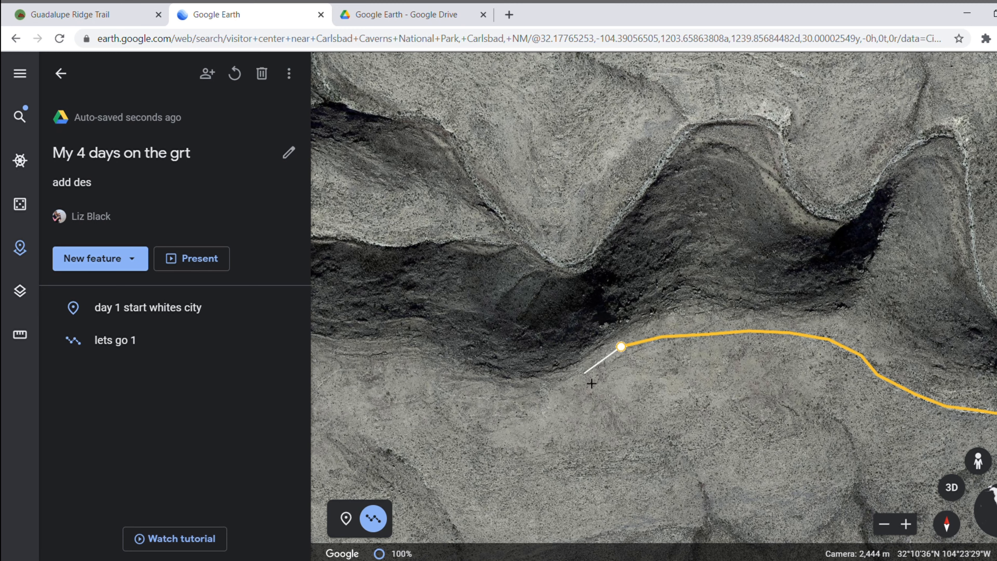
left_click(574, 376)
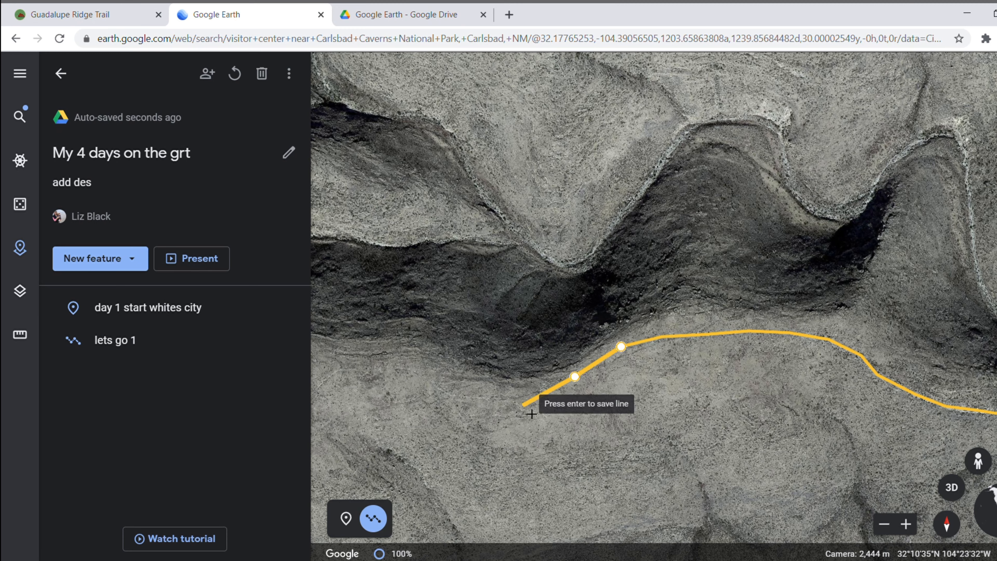
left_click(522, 406)
left_click(455, 398)
left_click(404, 373)
Extend the second line farther west along the canyon's south side, dipping southwest and following the pale curved trail back up.
left_click_drag(471, 258, 794, 243)
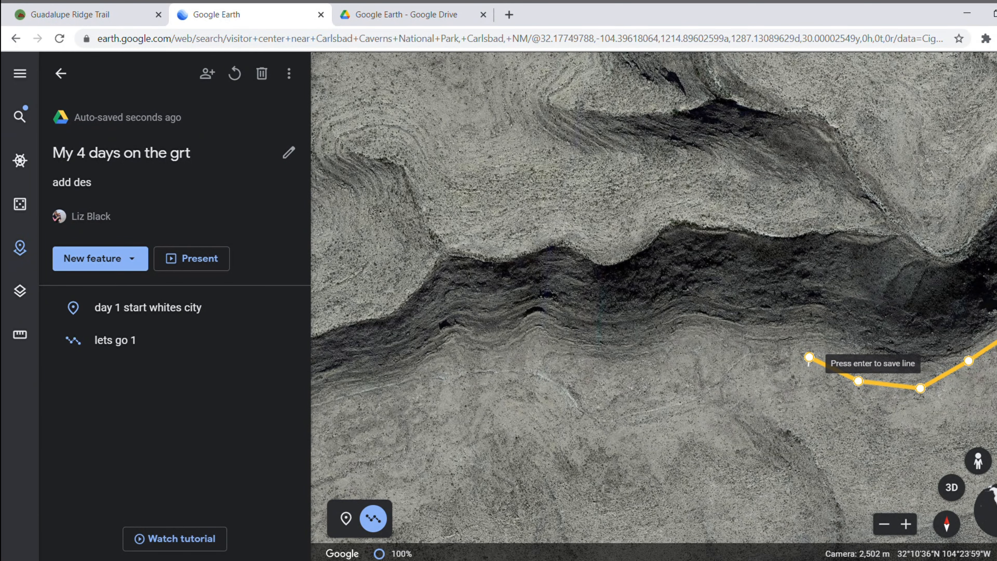
left_click_drag(567, 505, 771, 467)
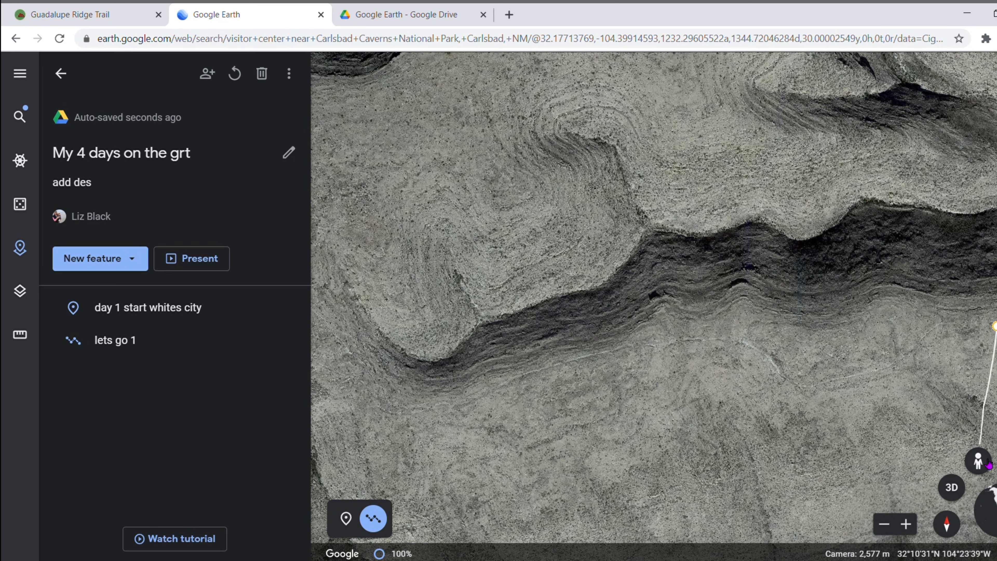
left_click(939, 325)
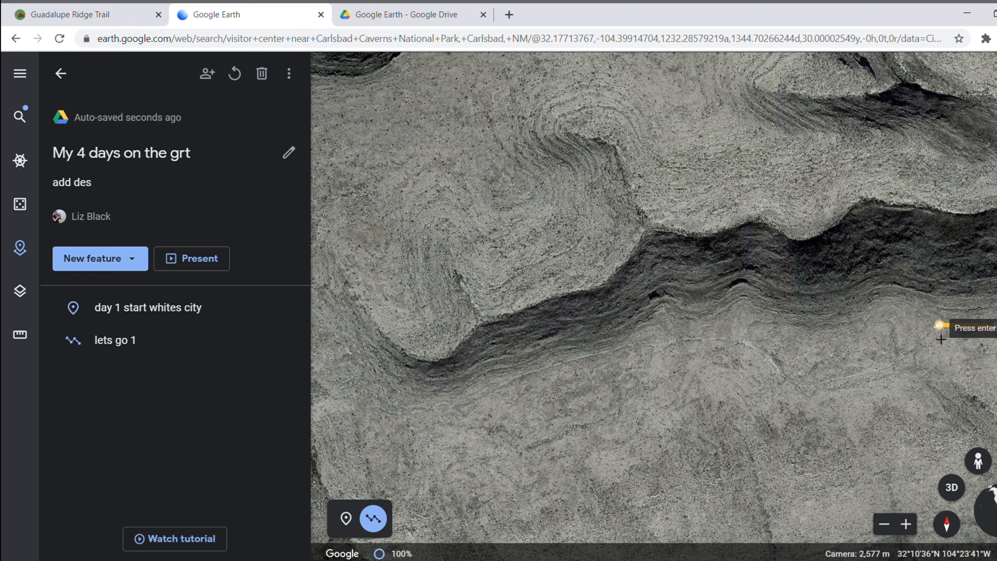
left_click(902, 357)
left_click(850, 375)
left_click(811, 386)
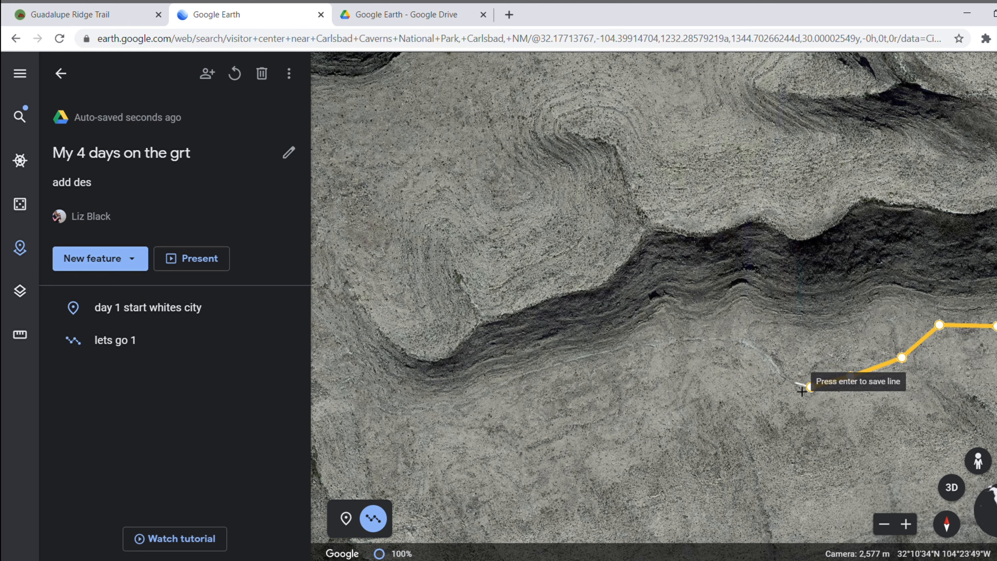
left_click(778, 376)
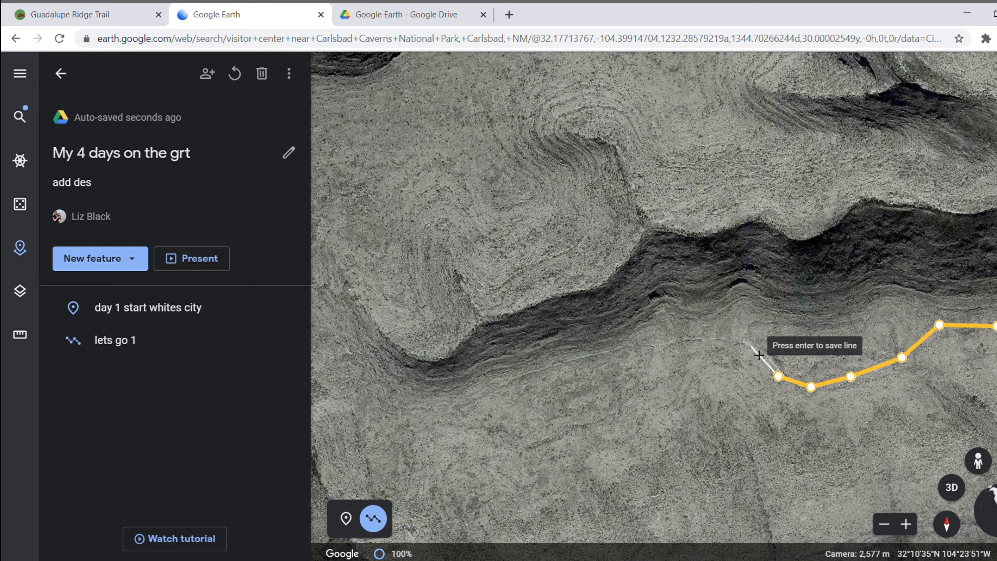
left_click(749, 344)
left_click(711, 339)
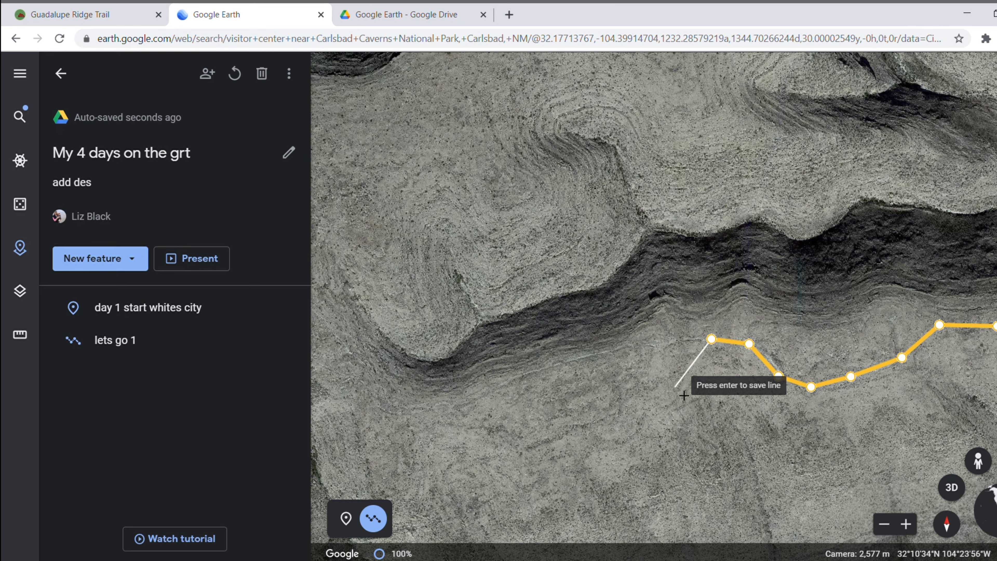
End the second line southwest of the curved trail and save it to "My 4 days on the grt" as "lets go 2".
double_click(674, 386)
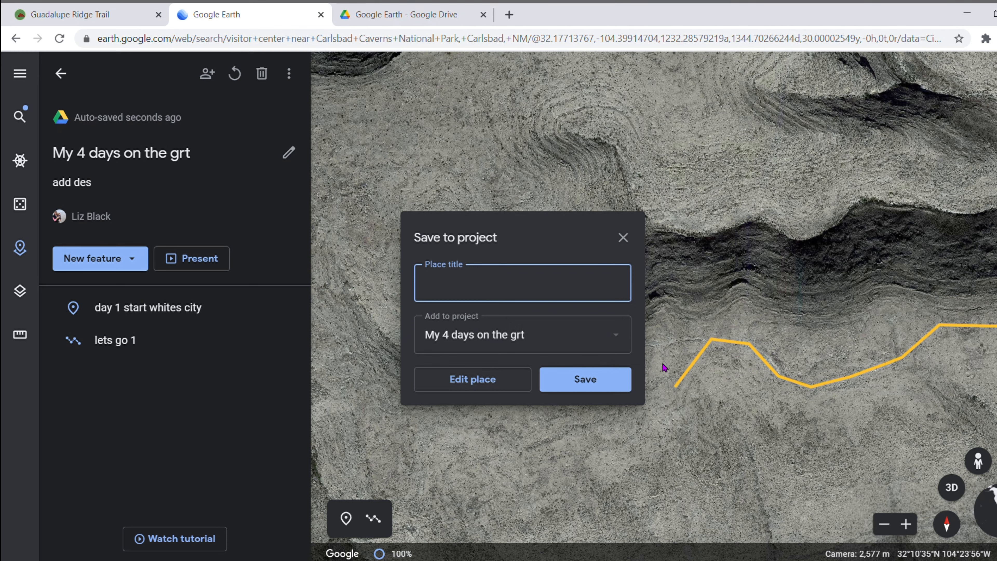
type("lets go 2")
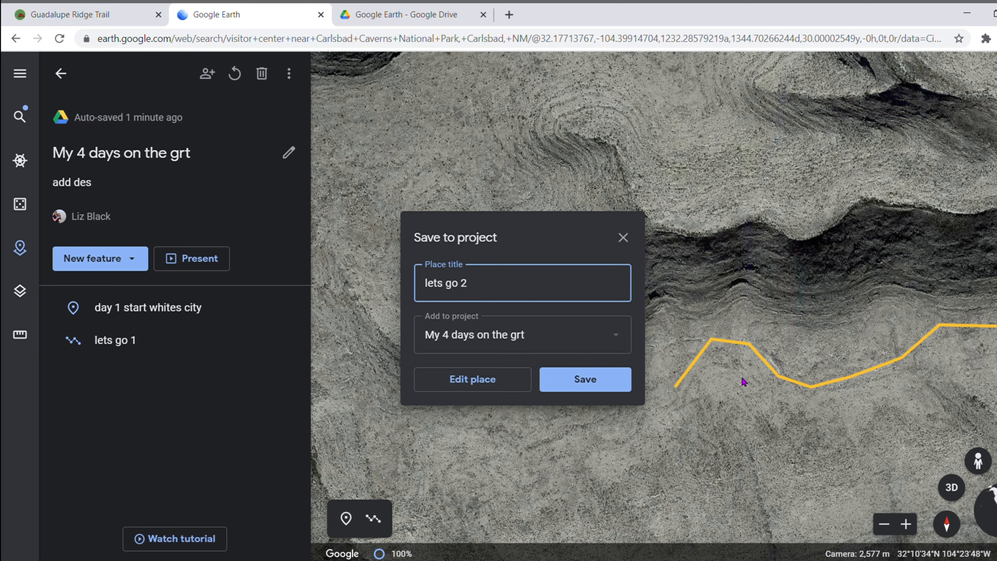
left_click(594, 393)
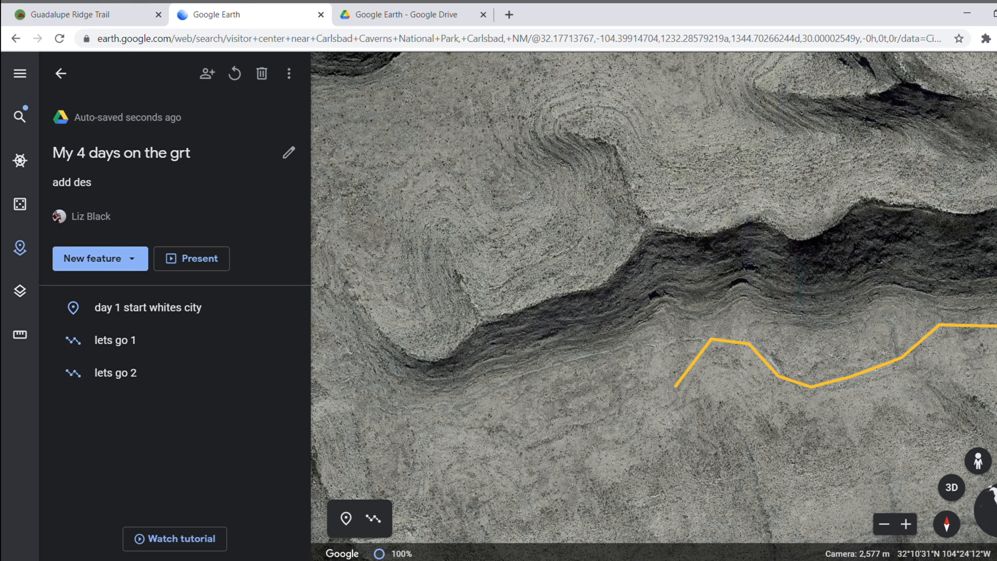
Add a placemark titled "water tanks" across the canyon, northwest of the west end of "lets go 2", and save it to the project.
left_click(352, 525)
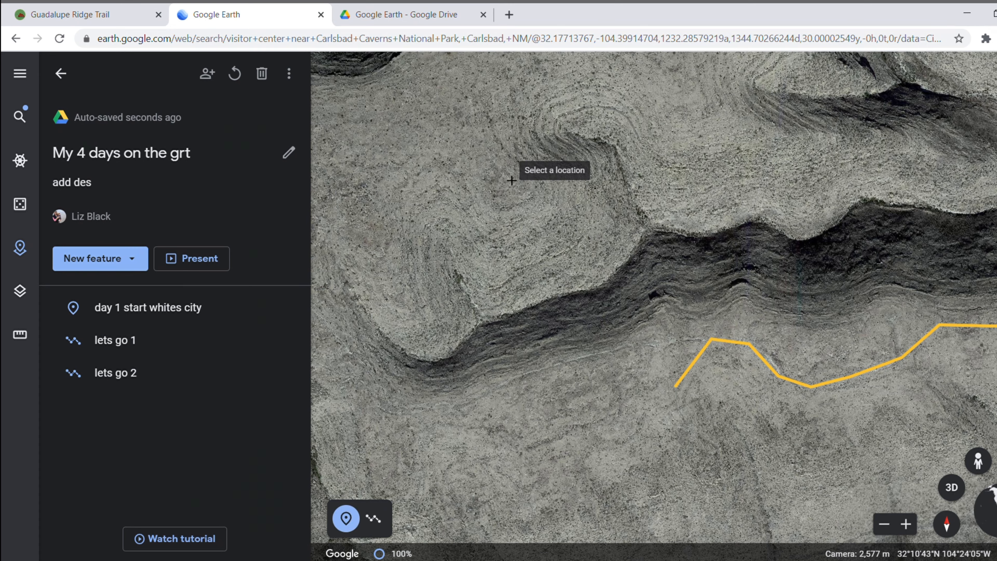
left_click(457, 218)
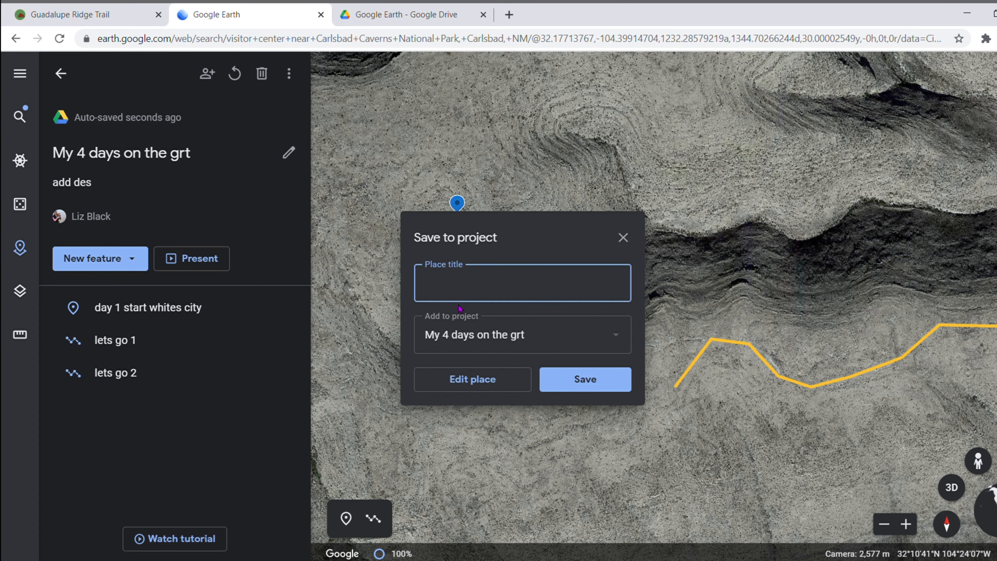
type("water tsnk")
key("BackSpace")
key("BackSpace")
key("BackSpace")
type("anks")
left_click(573, 379)
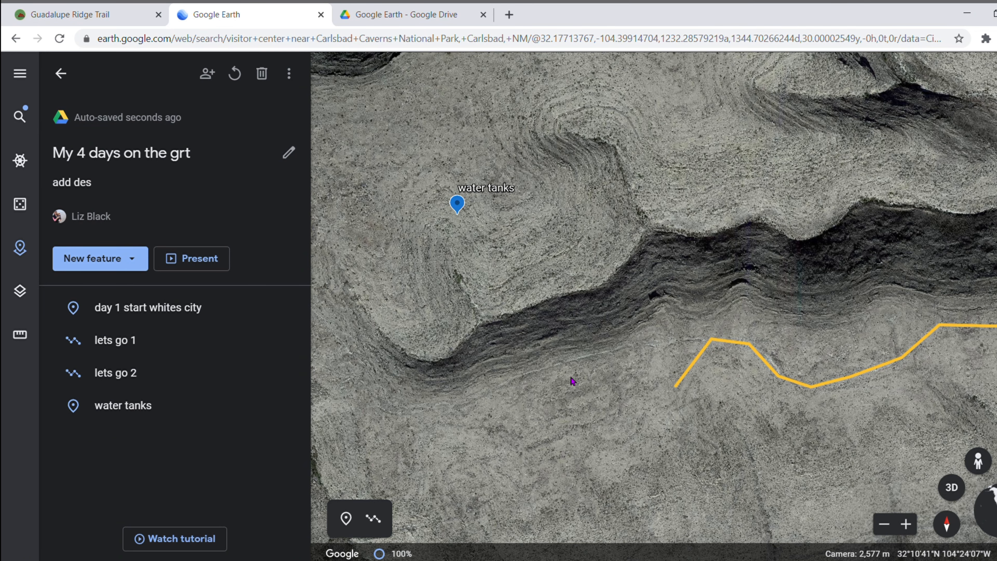
Examine the terrain and trails west of the "water tanks" placemark and reload the project.
left_click_drag(571, 377, 745, 368)
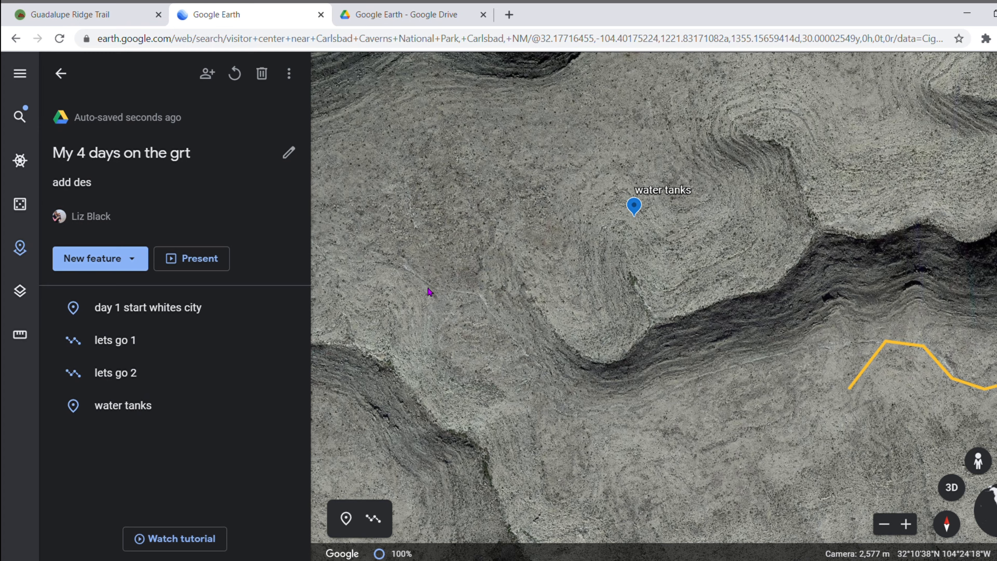
scroll(414, 284, "up", 3)
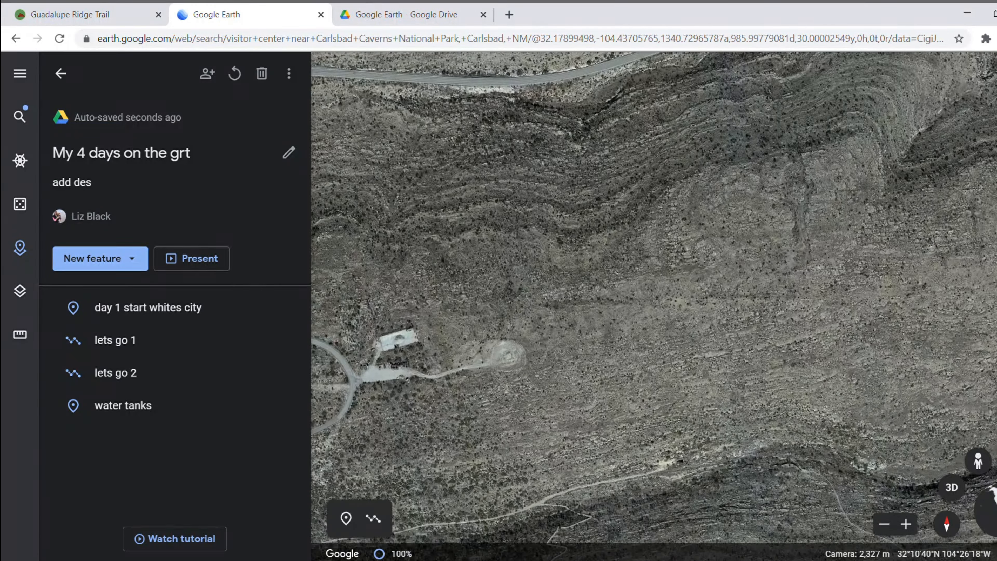
left_click_drag(404, 378, 480, 266)
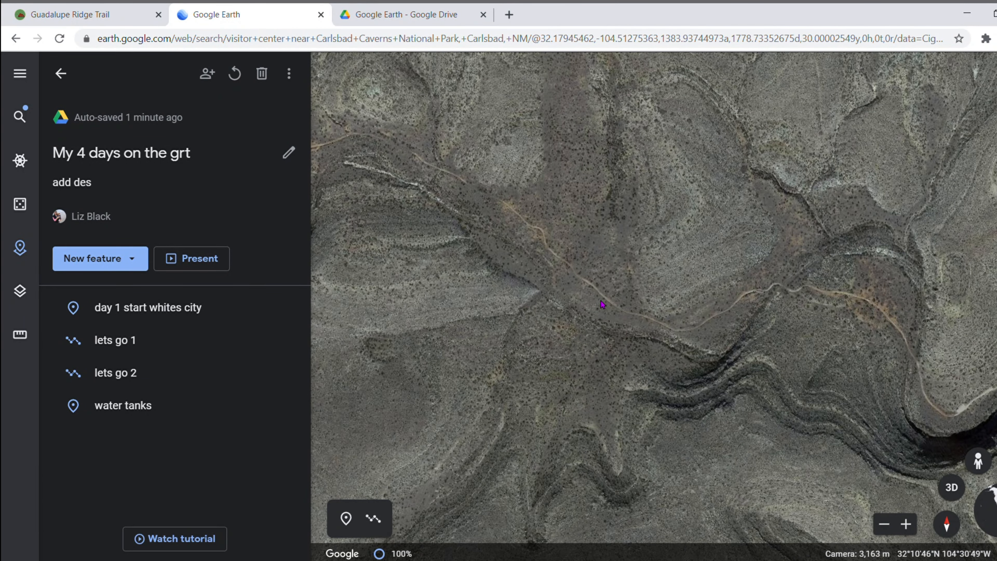
left_click_drag(554, 252, 835, 349)
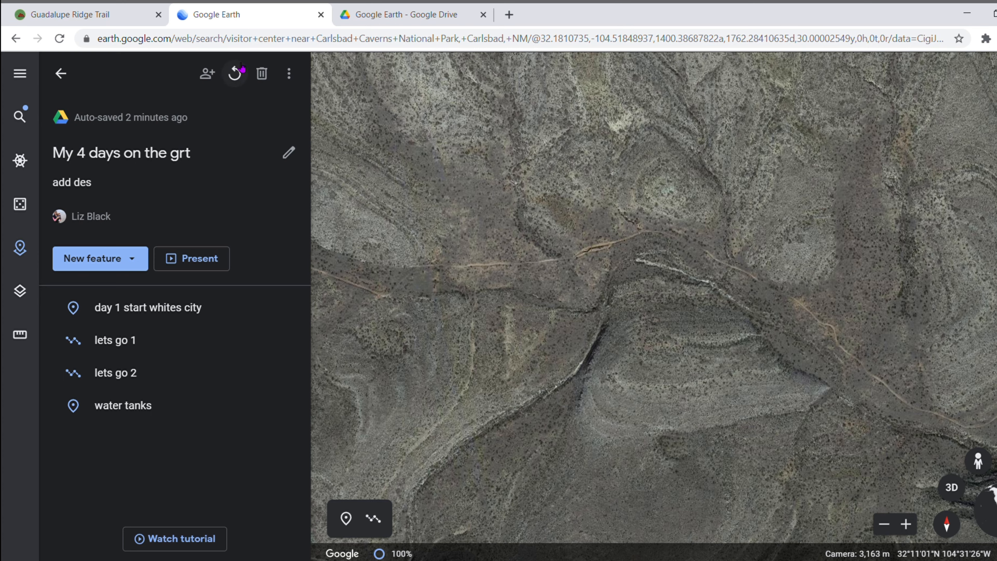
left_click(234, 74)
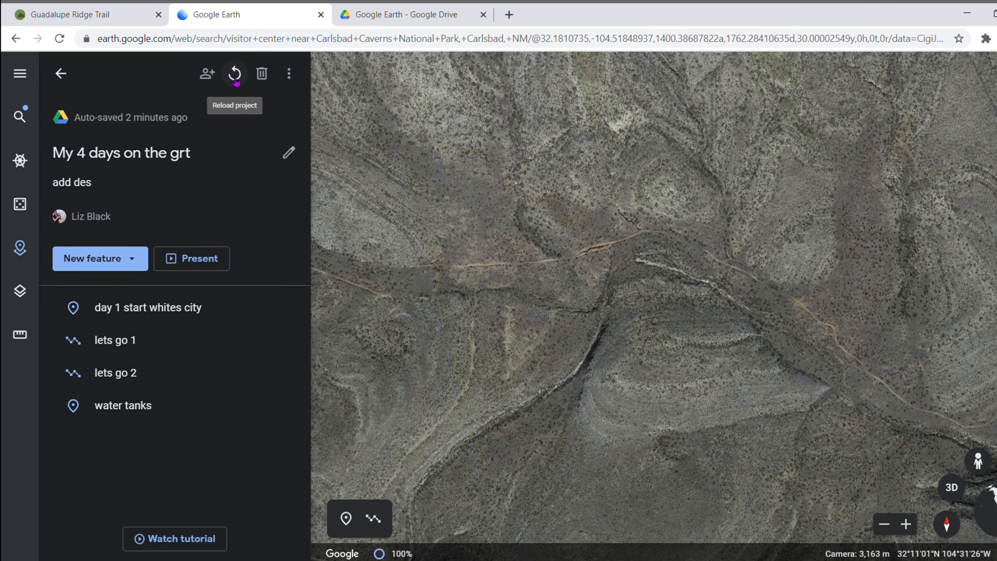
Switch to Google Drive on the phone and open "My 4 days on the grt" from the recent files.
left_click(376, 17)
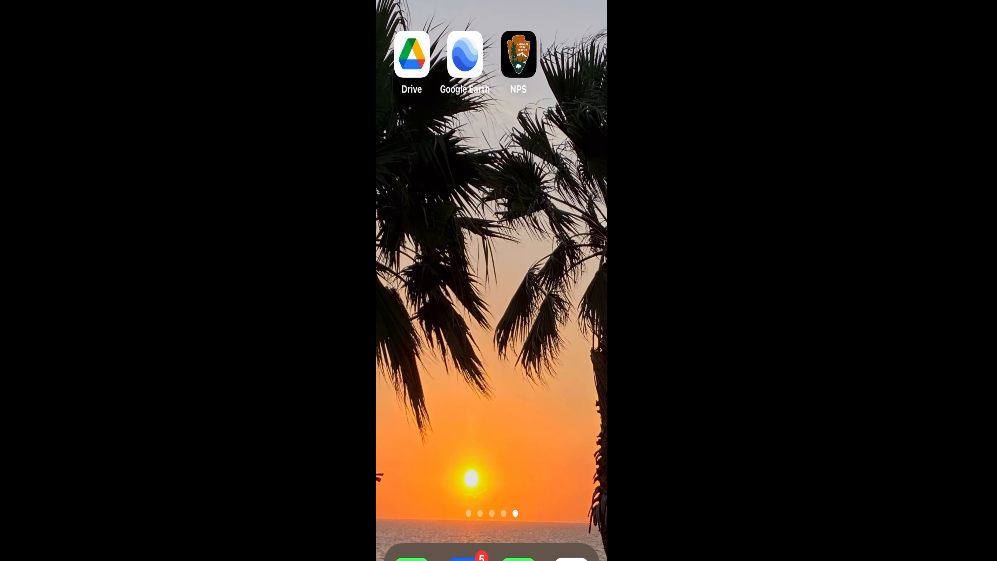
left_click(412, 54)
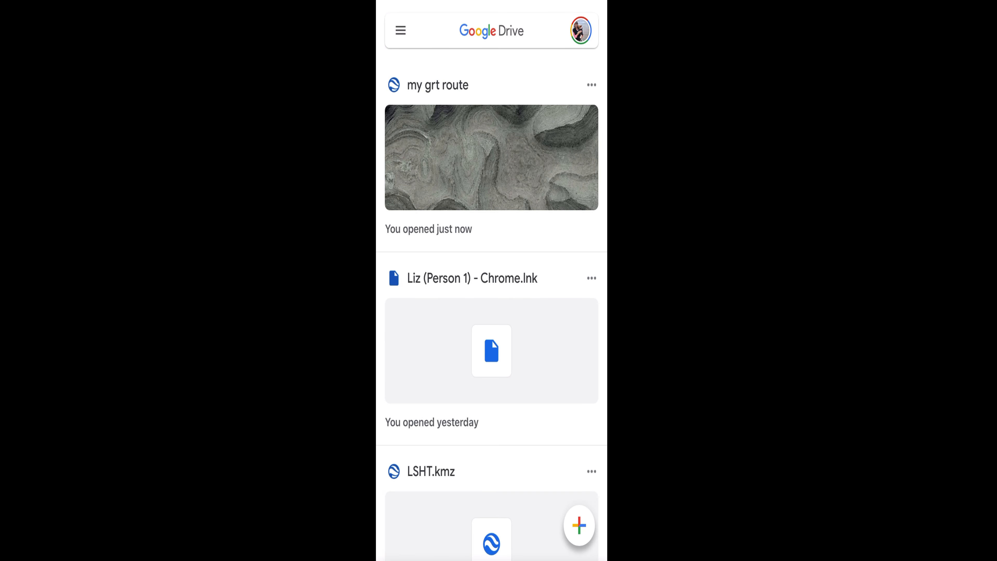
left_click(401, 30)
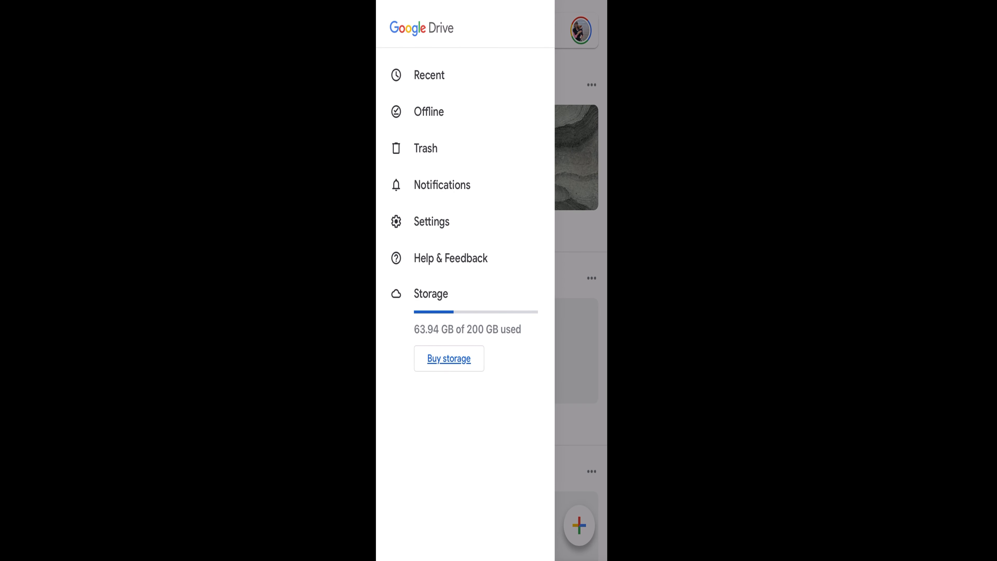
left_click(428, 75)
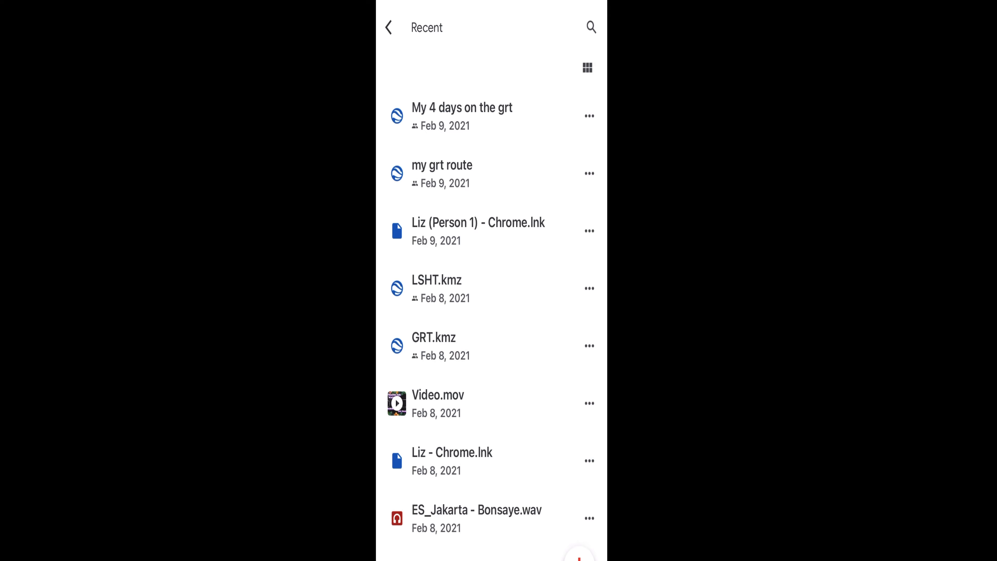
left_click(461, 116)
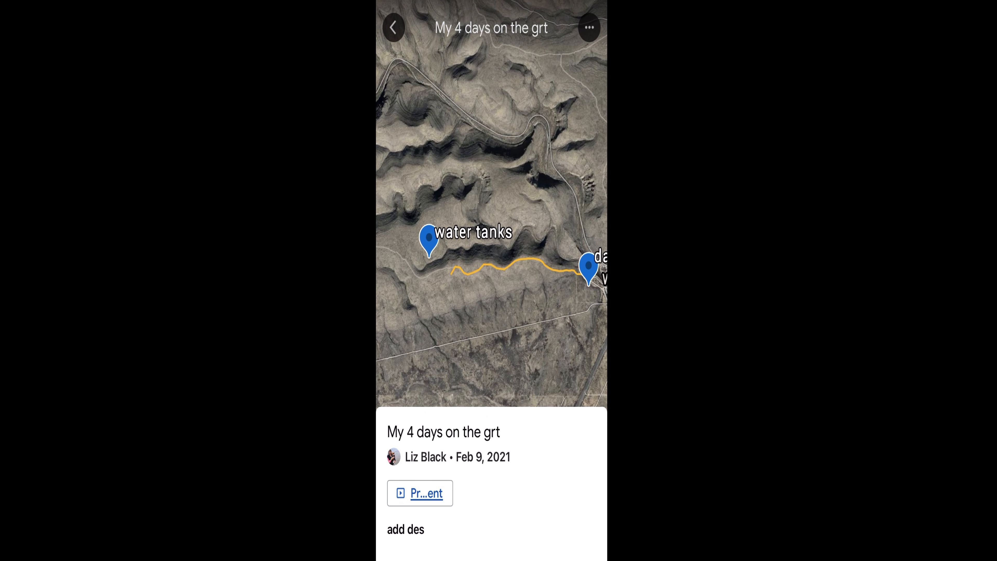
Close the project card and start a distance measurement at the day 1 start placemark.
left_click(393, 28)
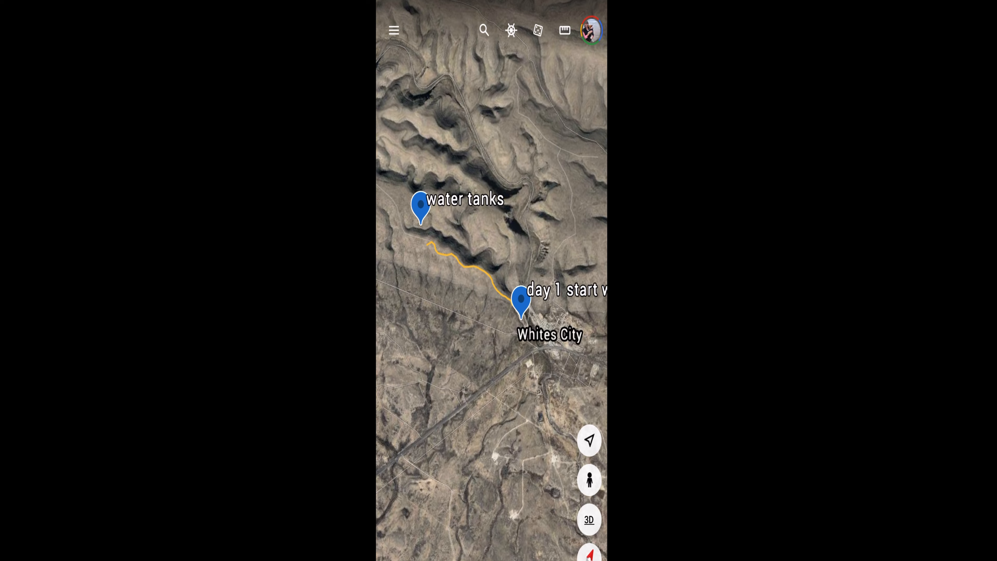
scroll(521, 315, "up", 6)
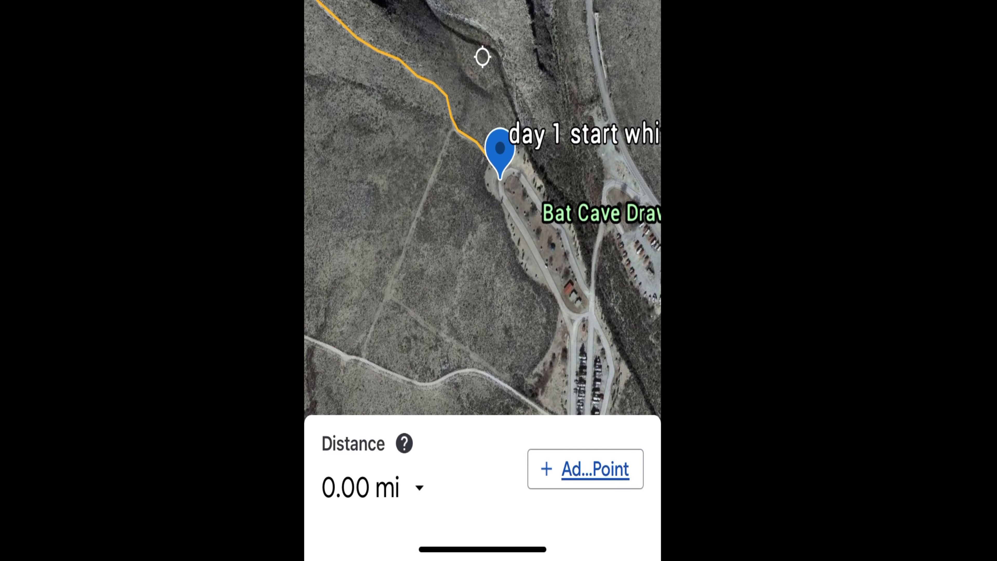
scroll(482, 208, "down", 1)
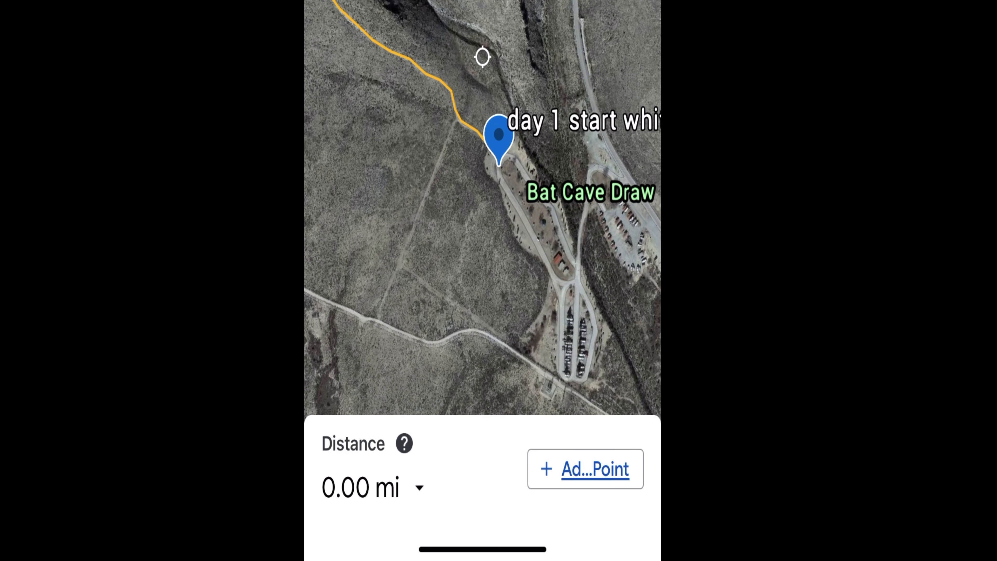
scroll(482, 207, "up", 3)
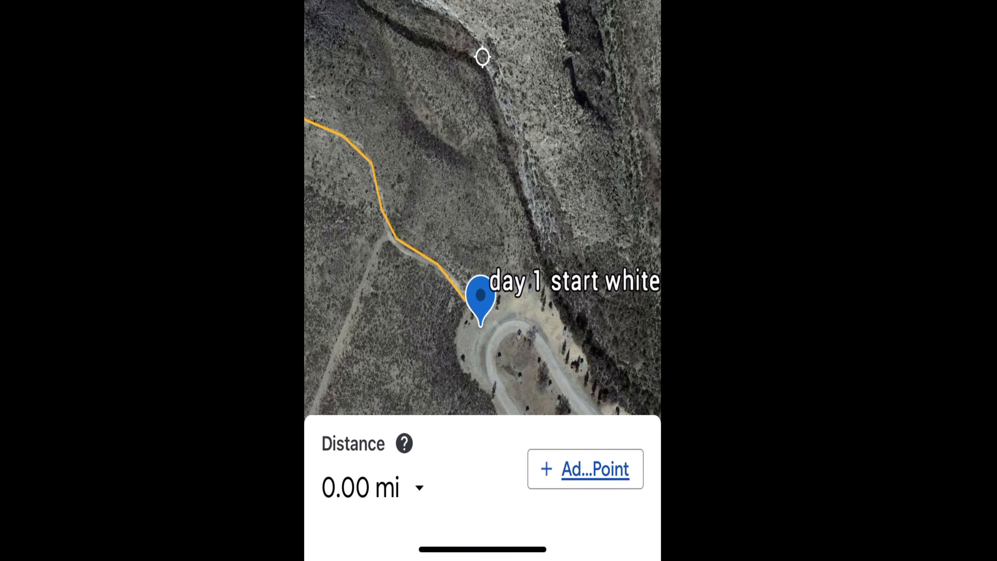
scroll(483, 236, "down", 1)
left_click_drag(482, 275, 483, 177)
left_click_drag(482, 275, 482, 131)
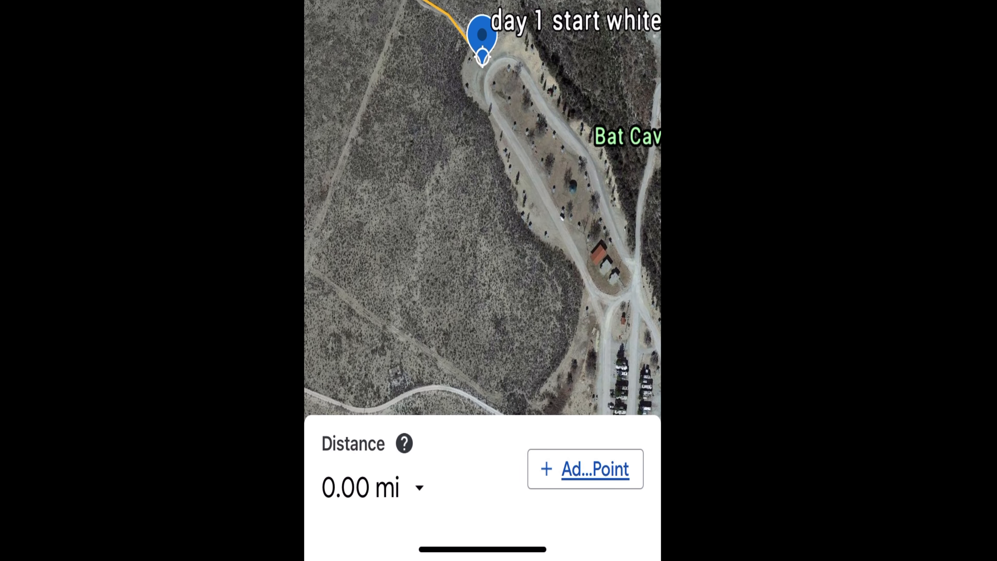
left_click(585, 469)
Measure northwest along the orange route line, adding points at its first bends.
left_click_drag(482, 197, 496, 220)
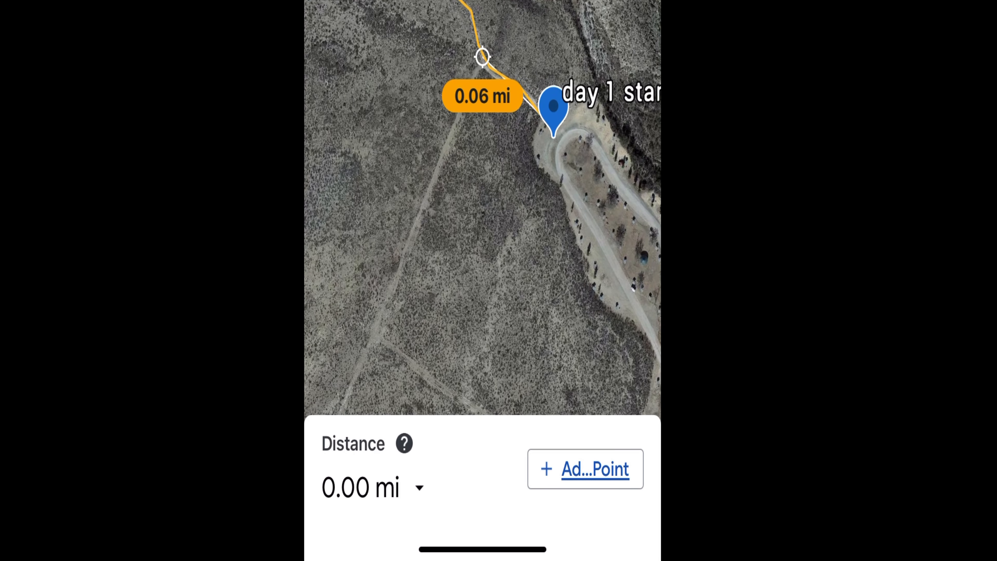
left_click(585, 469)
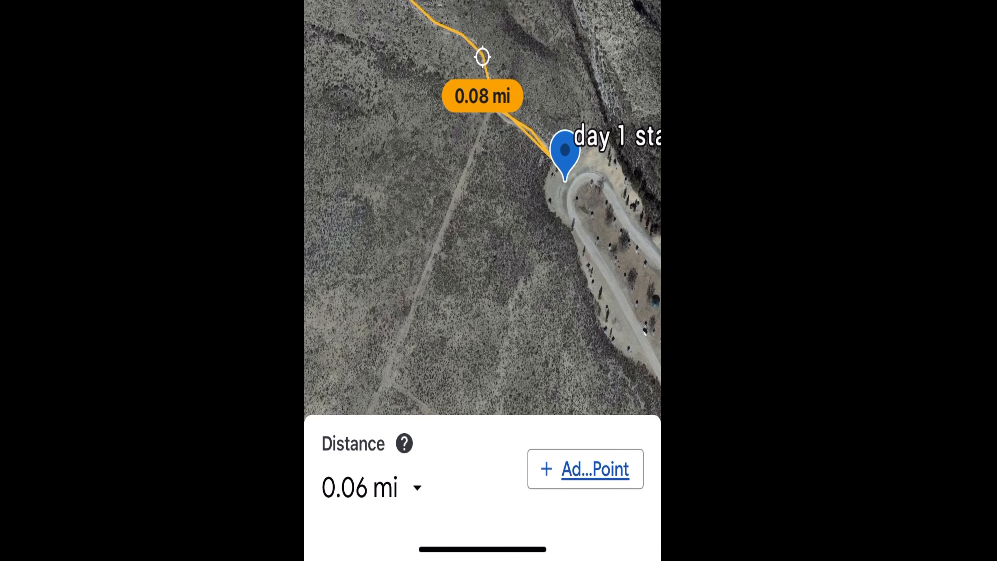
left_click(585, 469)
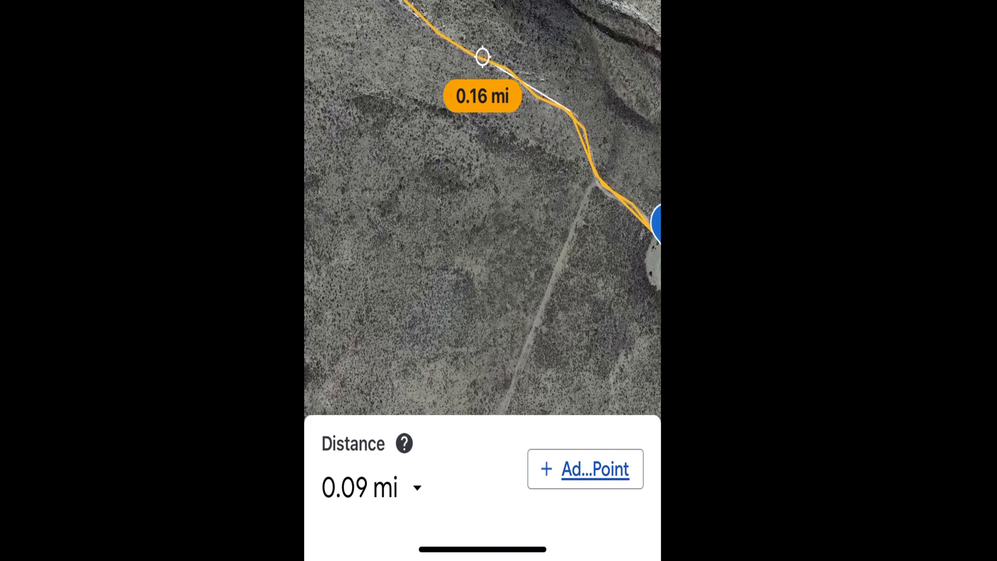
left_click(585, 468)
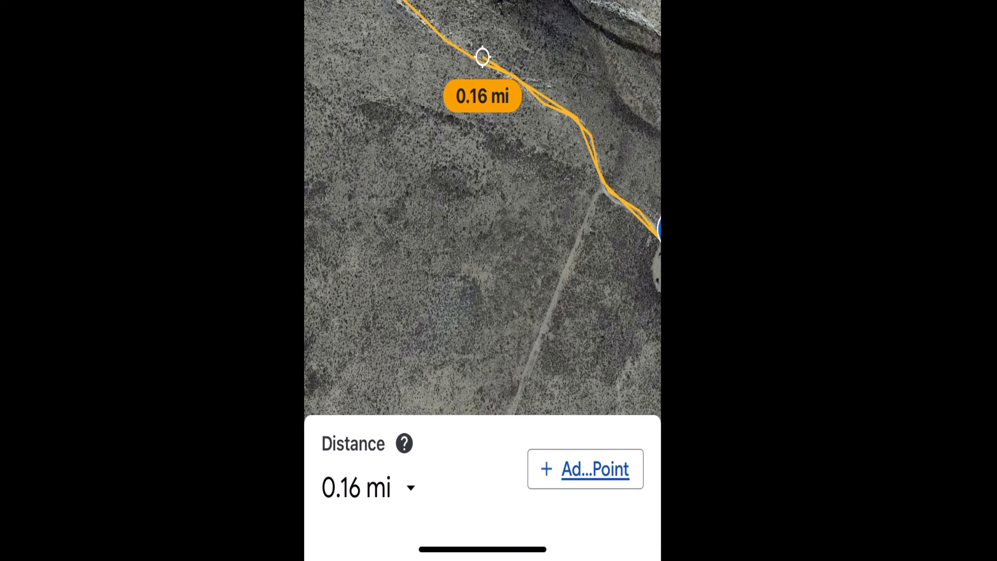
Stretch the measurement to the Carlsbad Caverns visitor center, undo the last measured point and finish measuring.
left_click_drag(326, 118, 655, 333)
left_click_drag(353, 197, 622, 305)
scroll(483, 207, "down", 3)
left_click_drag(432, 212, 539, 236)
left_click_drag(483, 138, 476, 339)
left_click_drag(373, 78, 581, 401)
scroll(483, 207, "down", 2)
left_click_drag(483, 197, 467, 248)
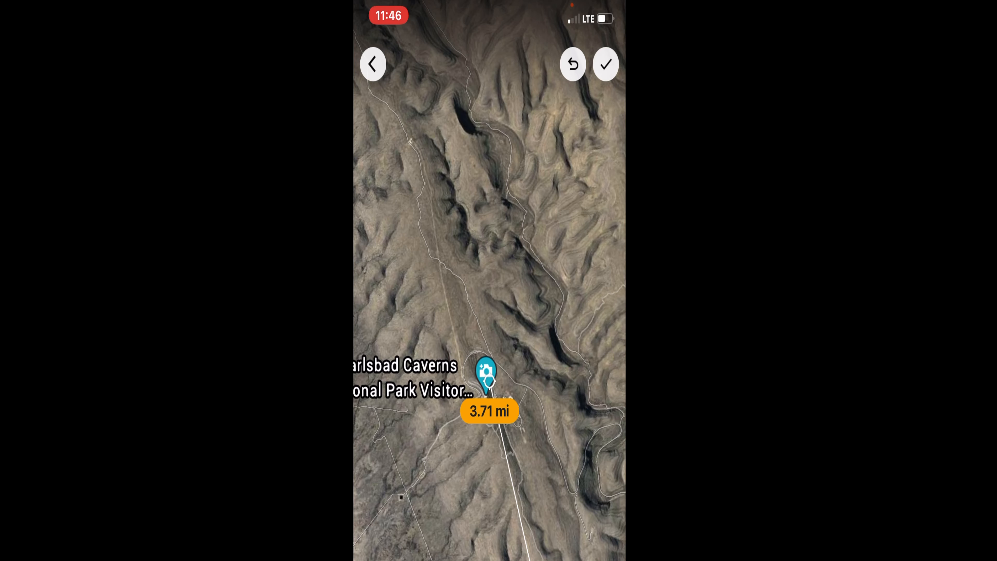
left_click(573, 64)
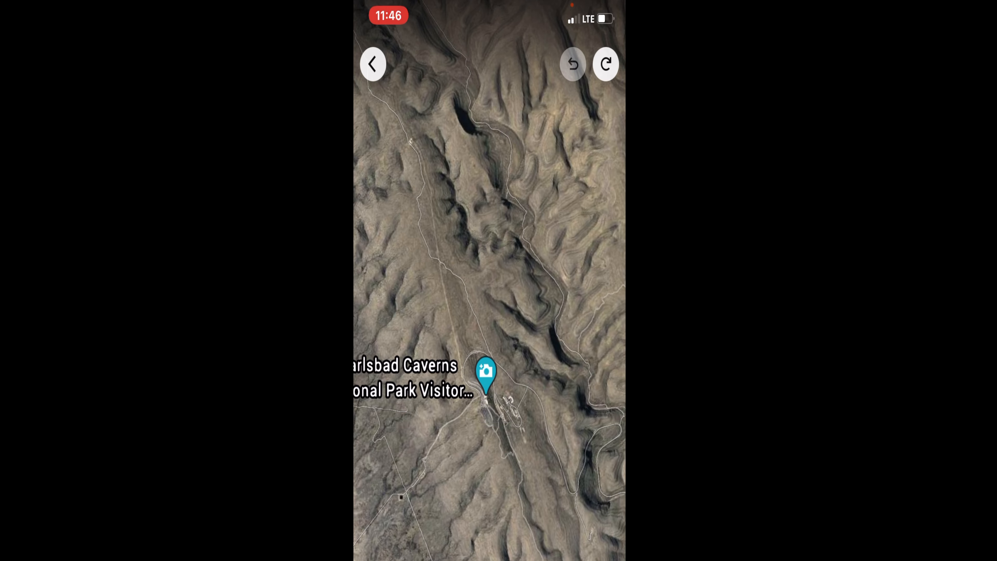
Leave the distance measurement and open the list of saved projects.
scroll(490, 280, "down", 6)
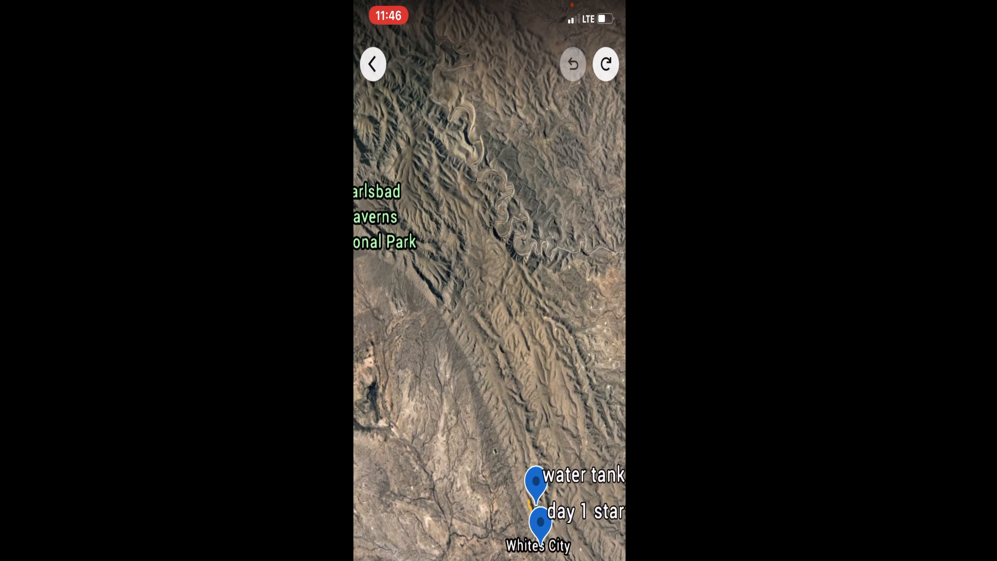
scroll(489, 280, "down", 3)
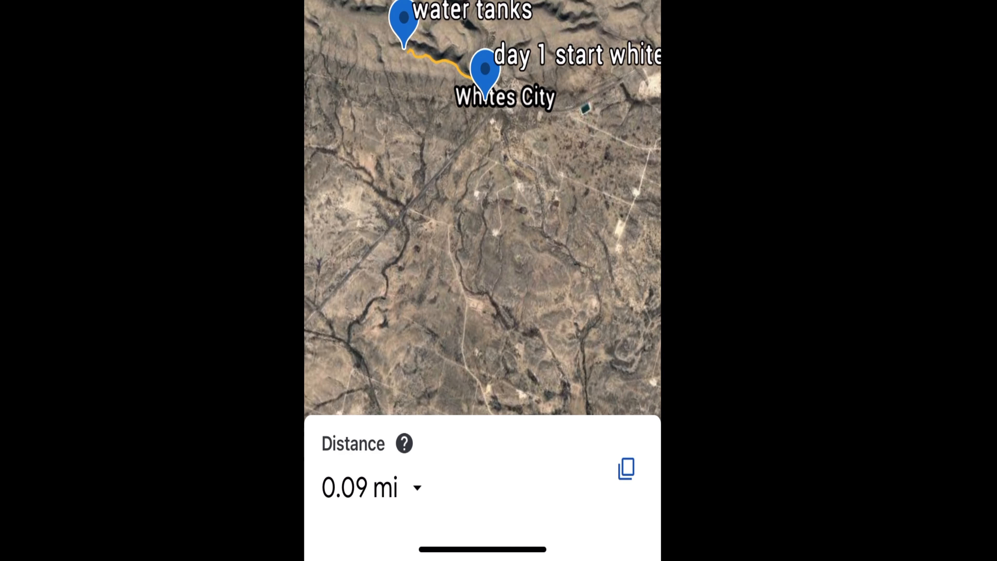
scroll(482, 208, "up", 3)
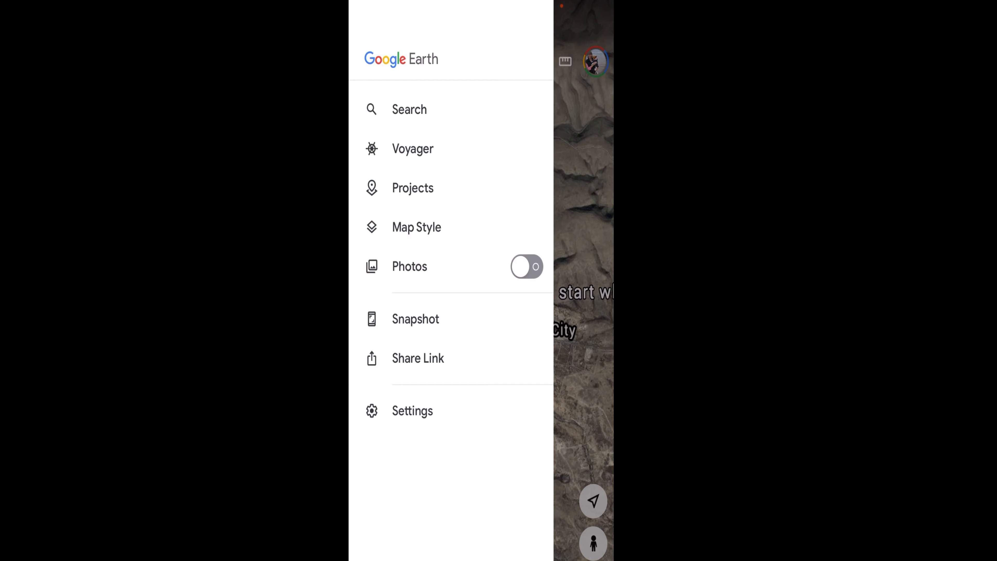
left_click(412, 188)
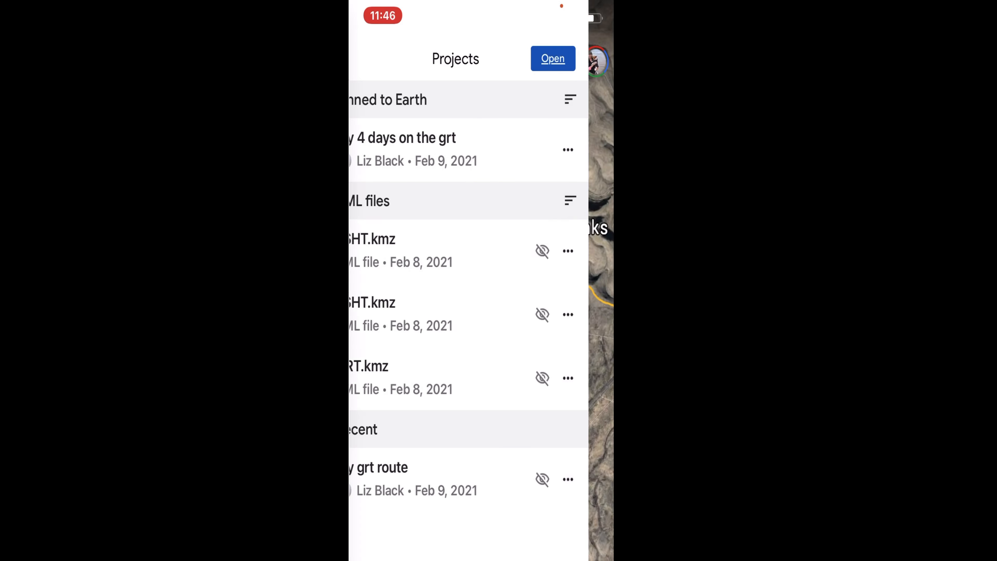